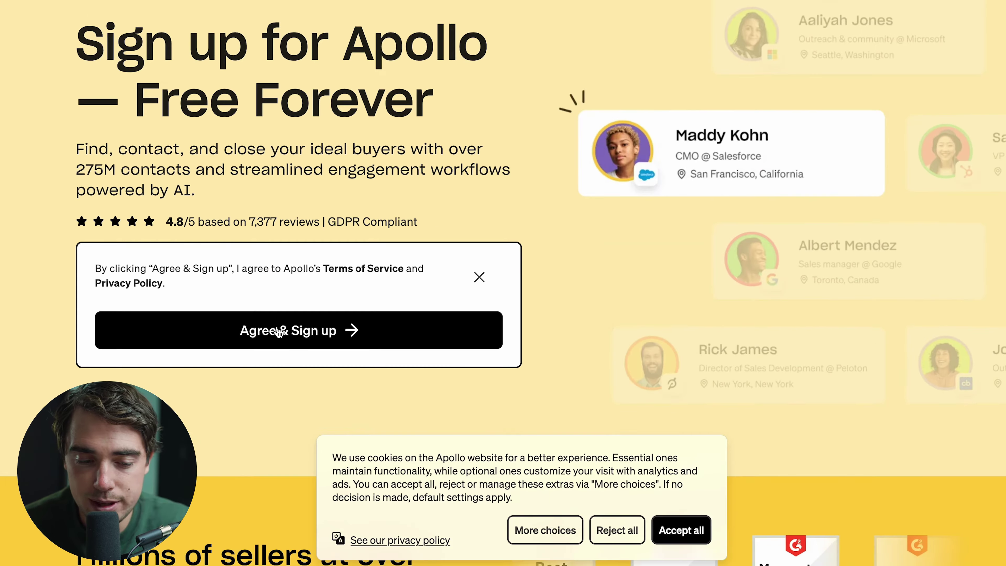
# Agree to Apollo's terms, sign up with the Google account, and move past the introductory video
pyautogui.click(279, 331)
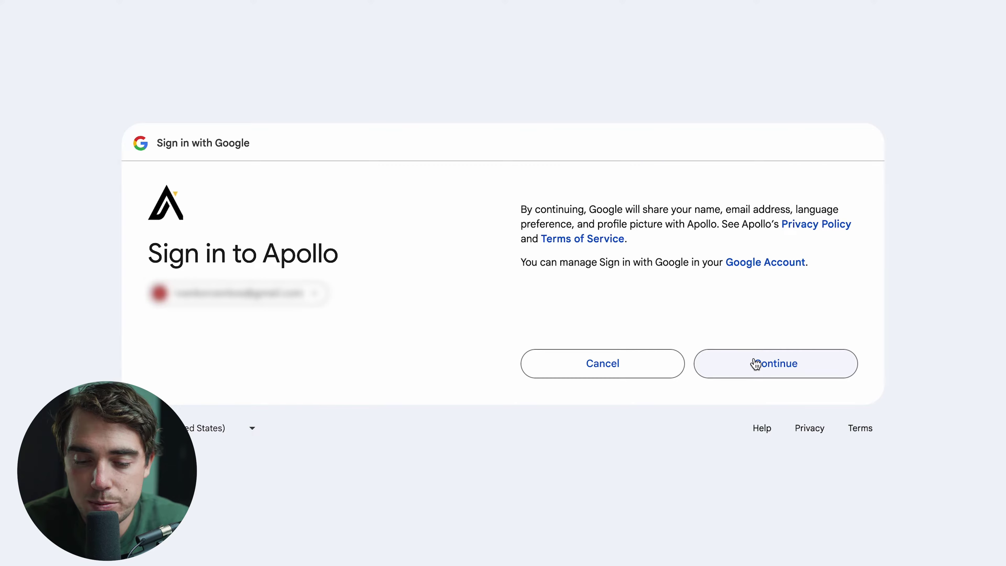
pyautogui.click(772, 362)
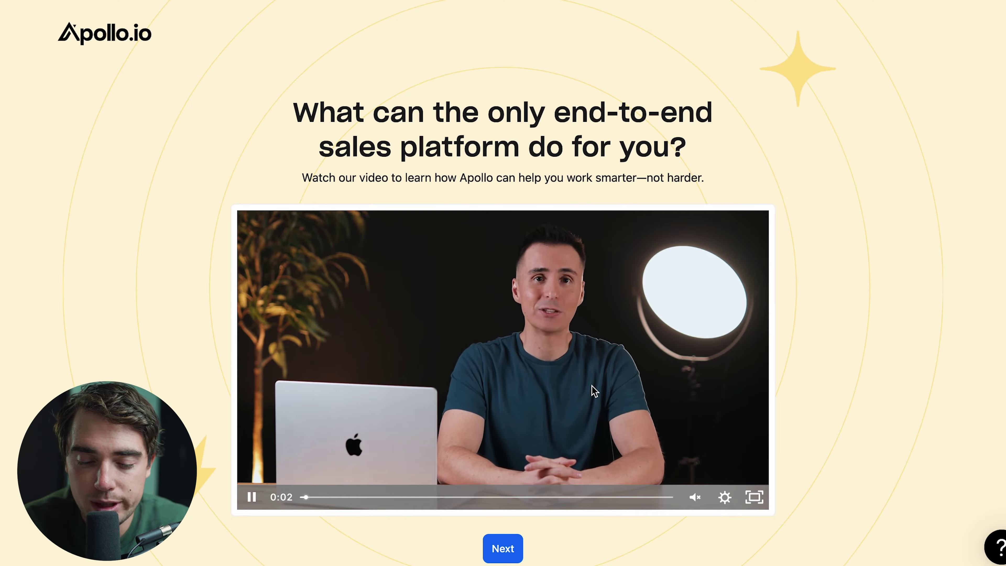
pyautogui.click(500, 549)
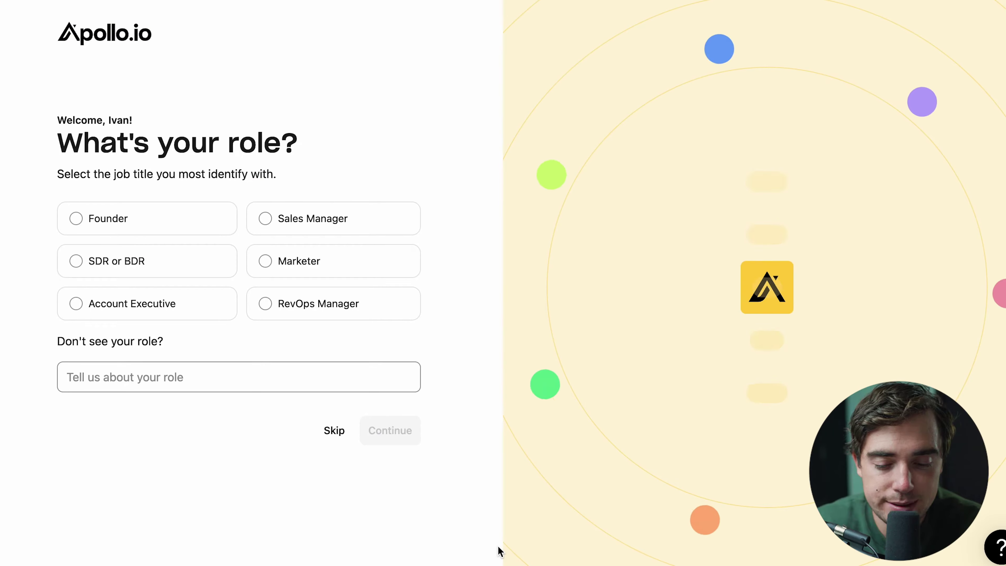
# Answer the role question by entering "biz owner" as a custom role and continue
pyautogui.click(85, 223)
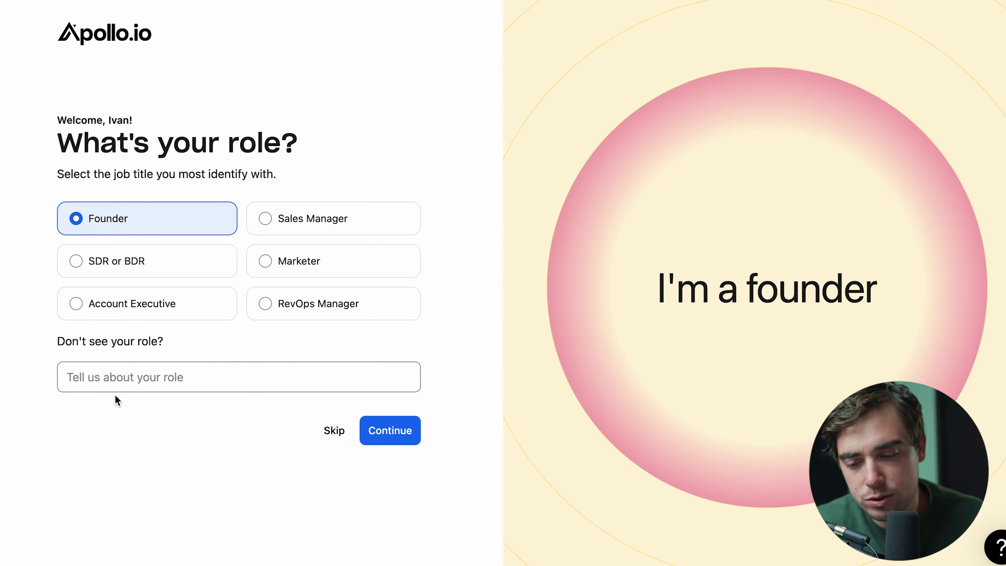
pyautogui.click(115, 389)
pyautogui.write('biz owner')
pyautogui.click(397, 436)
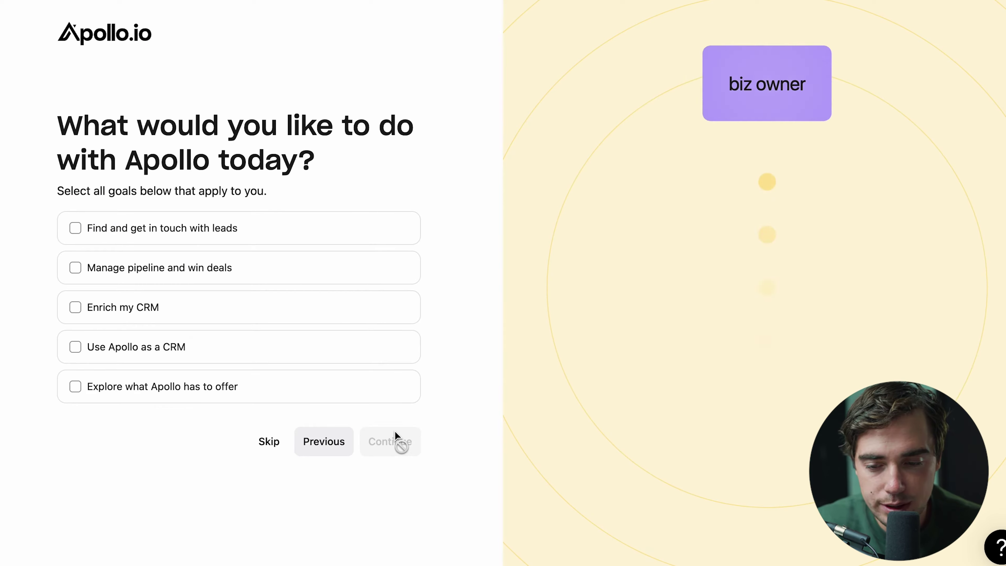
# Select the goals "Find and get in touch with leads" and "Manage pipeline and win deals", and continue
pyautogui.click(77, 235)
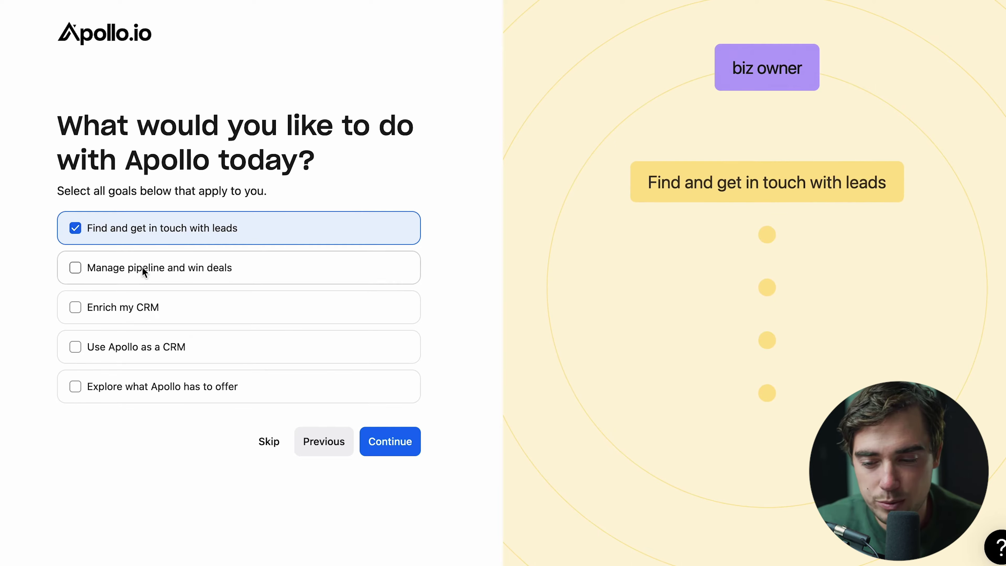
pyautogui.click(103, 269)
pyautogui.click(384, 439)
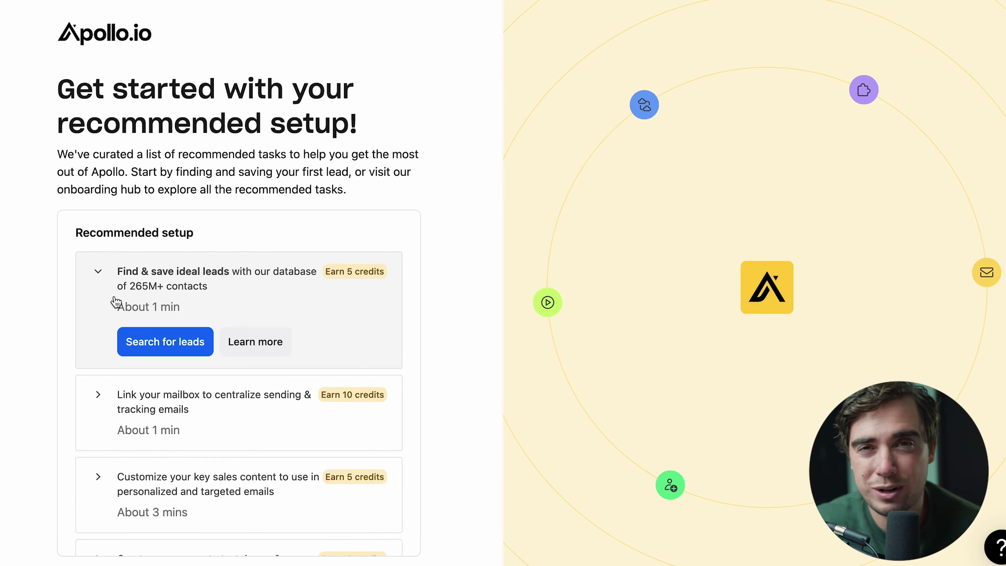
# Go past the recommended setup tasks to the home page and advance its welcome tour
pyautogui.scroll(-10, 114, 301)
pyautogui.scroll(-5, 175, 495)
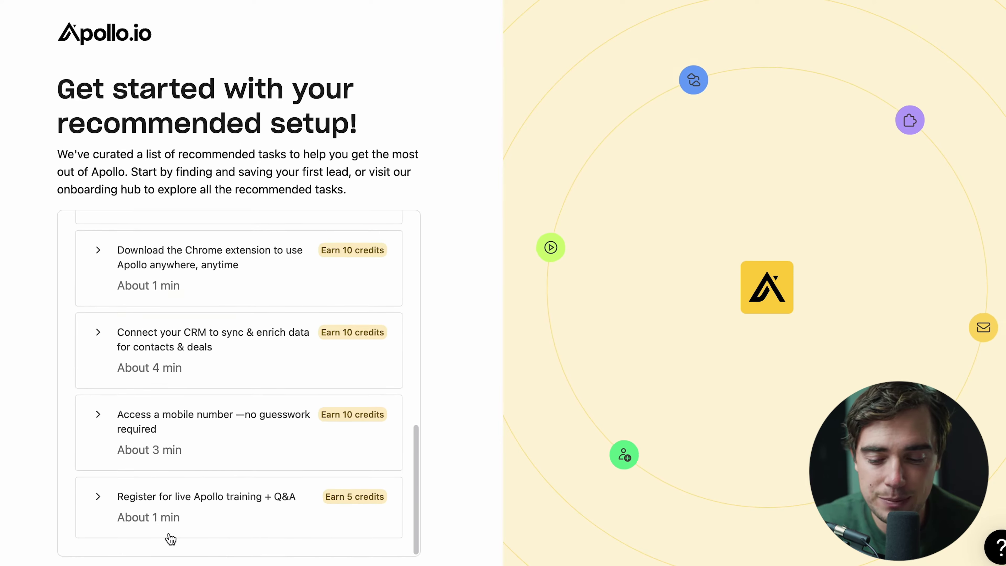
pyautogui.click(245, 516)
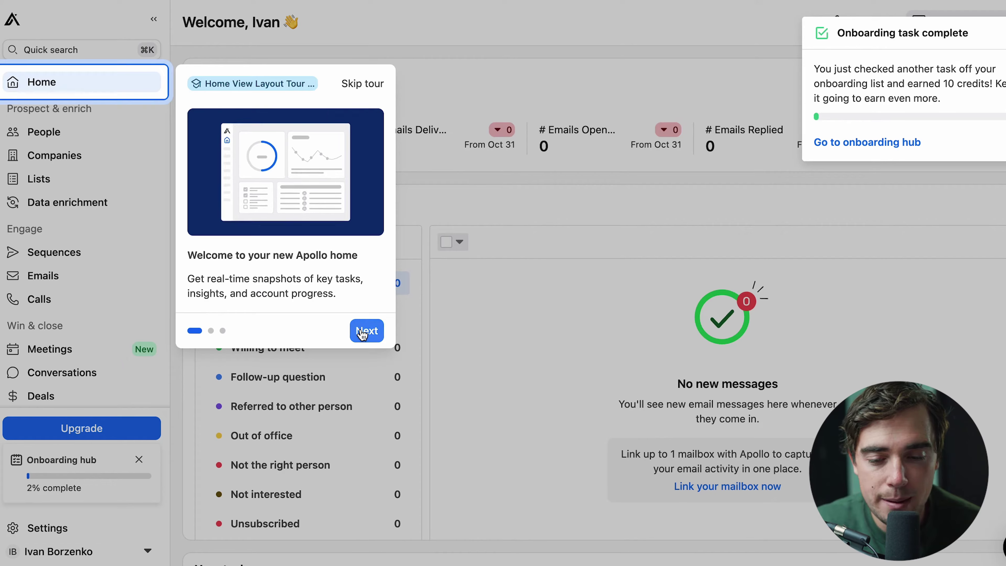
pyautogui.click(363, 332)
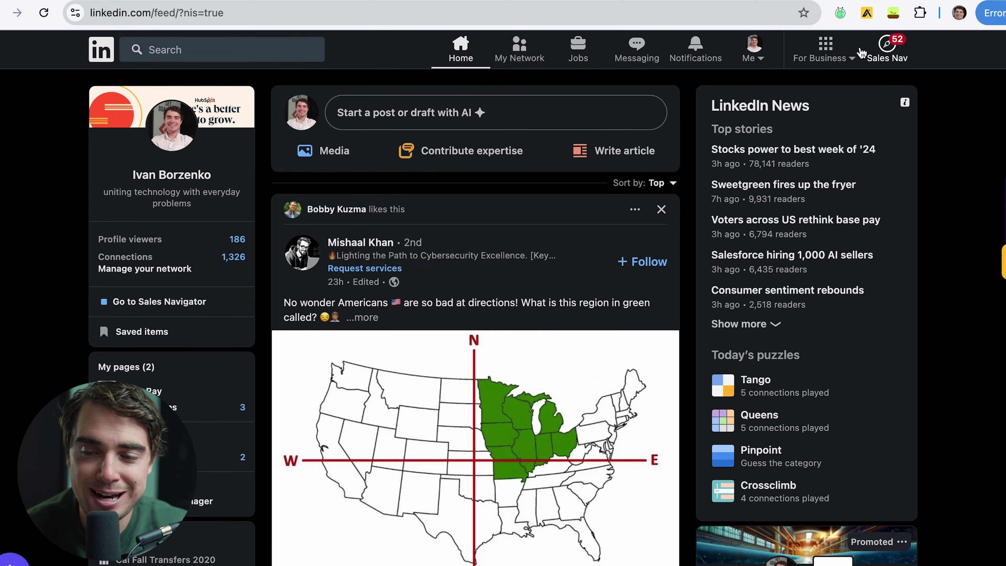
# Switch to LinkedIn and open the Apollo extension on a Microsoft product employee's profile to view their contact details
pyautogui.click(919, 13)
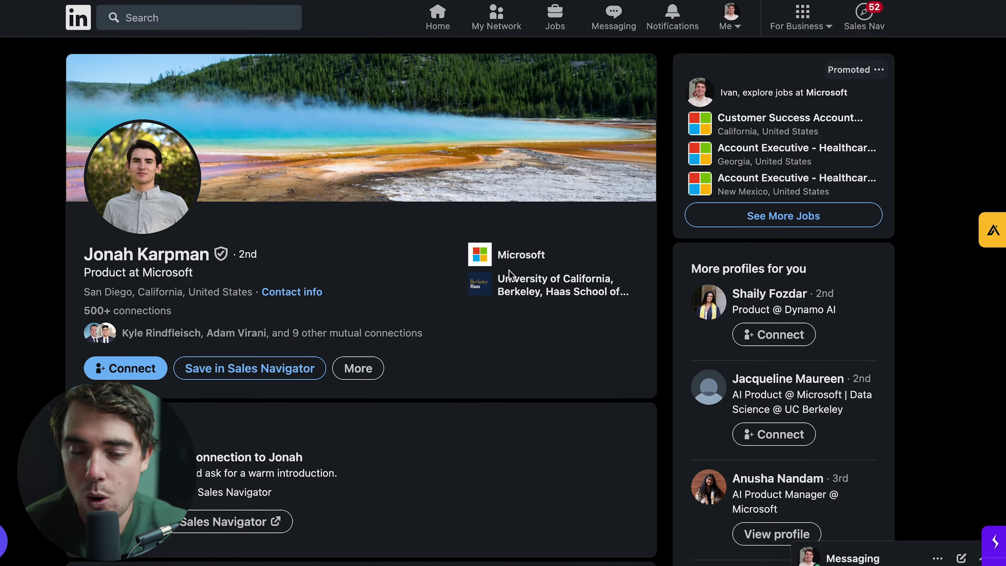
pyautogui.click(993, 230)
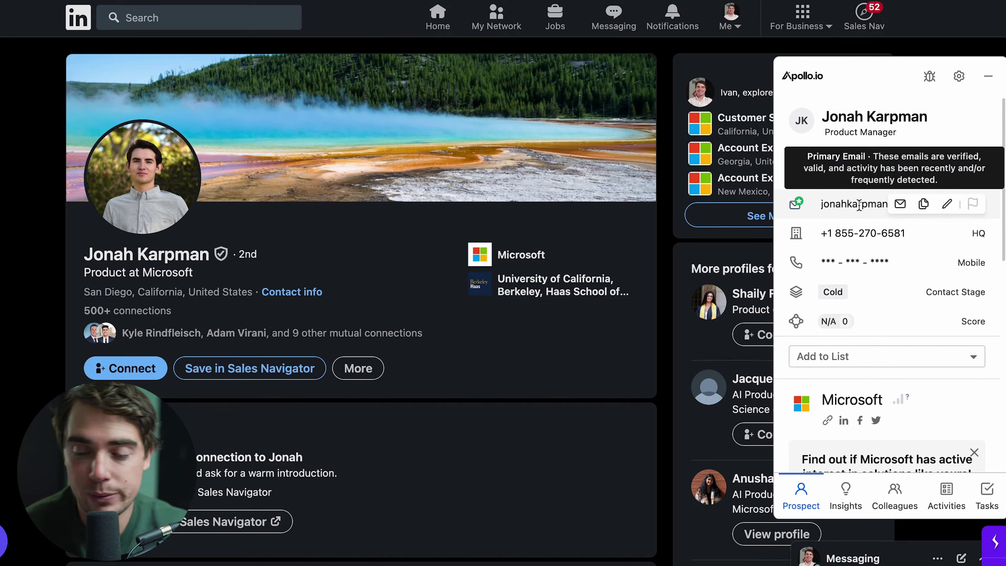
pyautogui.moveTo(873, 262)
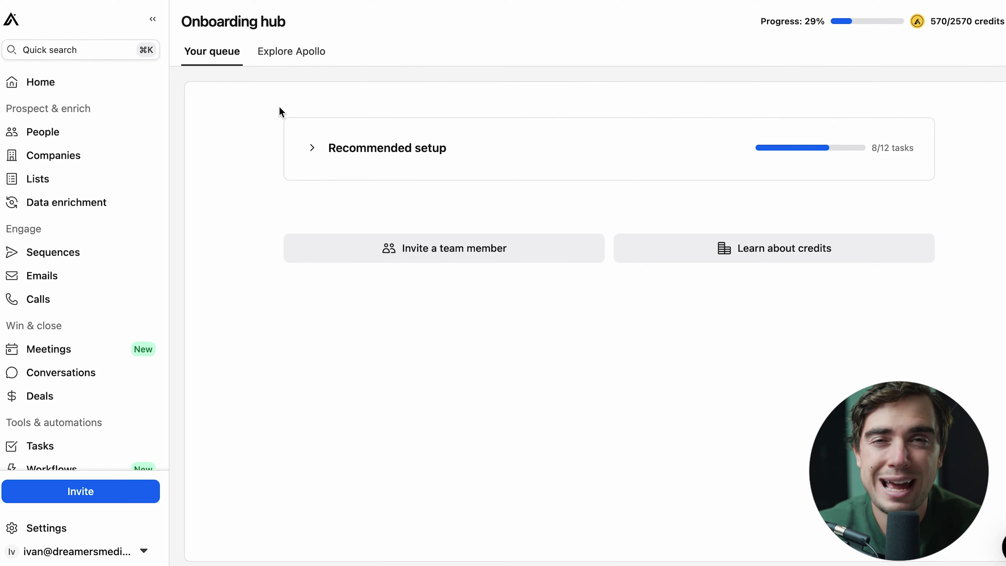
# Start a people search in Apollo filtered by the job titles general manager and owner
pyautogui.click(41, 134)
pyautogui.click(268, 295)
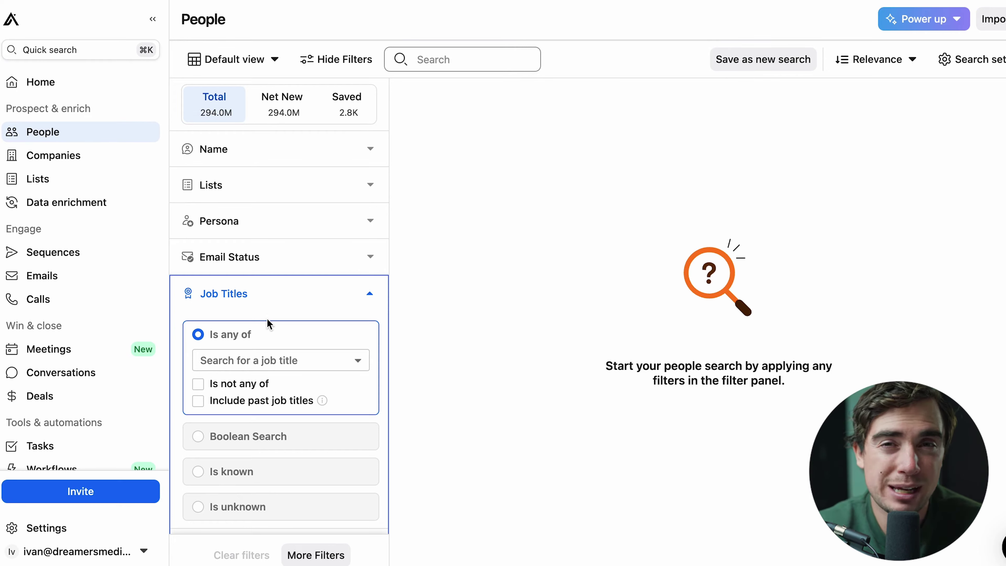
pyautogui.click(269, 360)
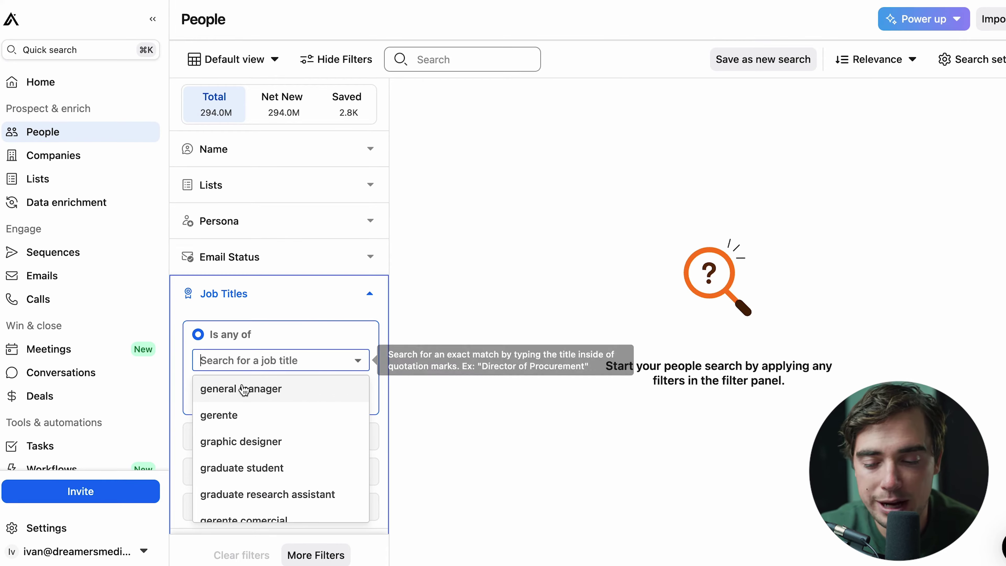
pyautogui.click(270, 388)
pyautogui.write('owne')
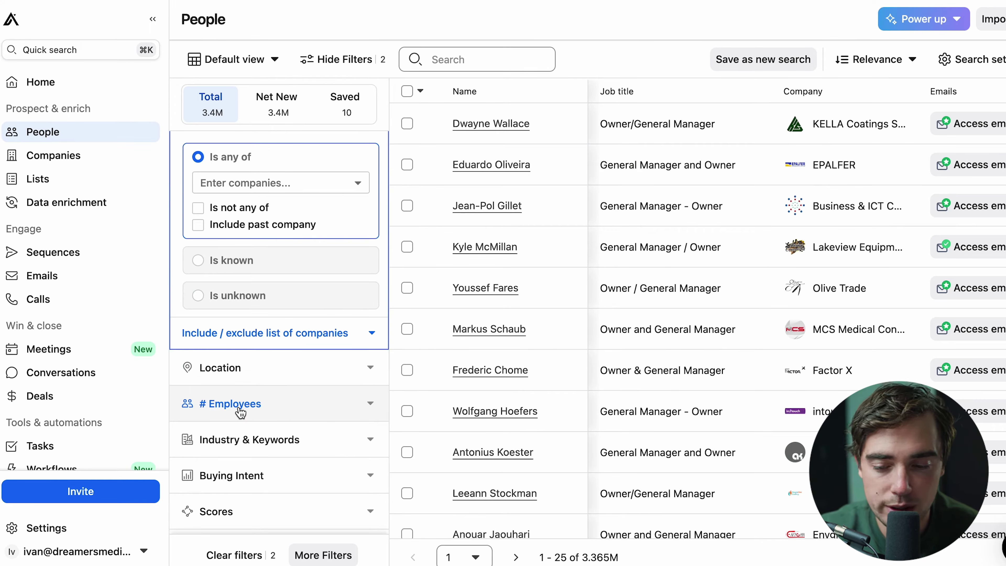
# Narrow the people search to companies with 11-20 or 21-50 employees and contacts located in Kansas City, Kansas
pyautogui.click(217, 411)
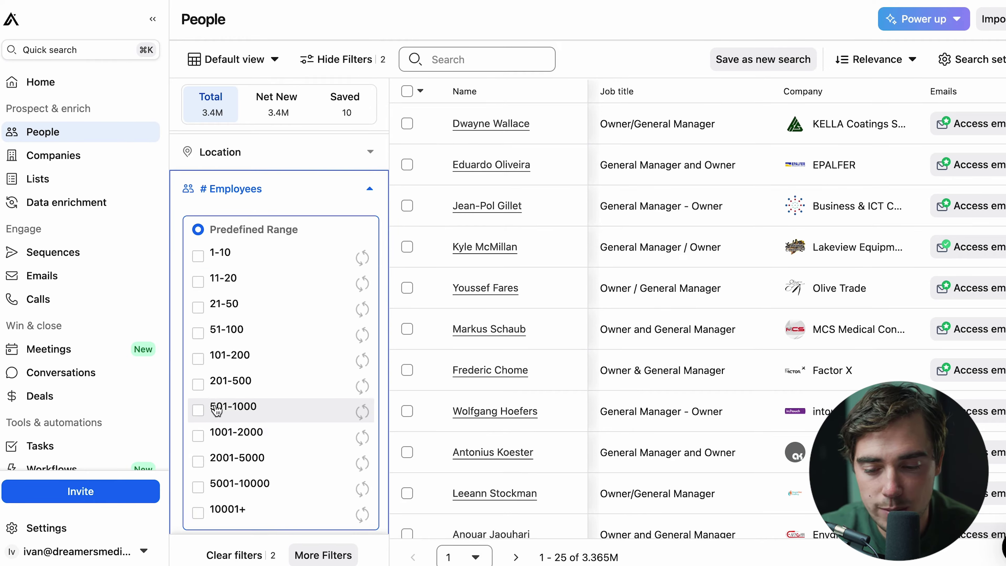
pyautogui.click(199, 301)
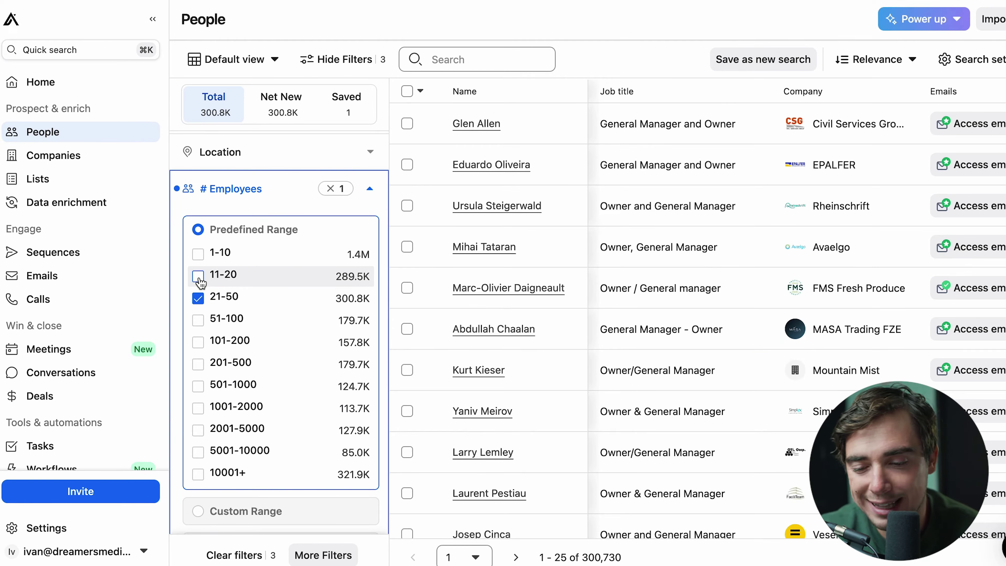
pyautogui.click(198, 277)
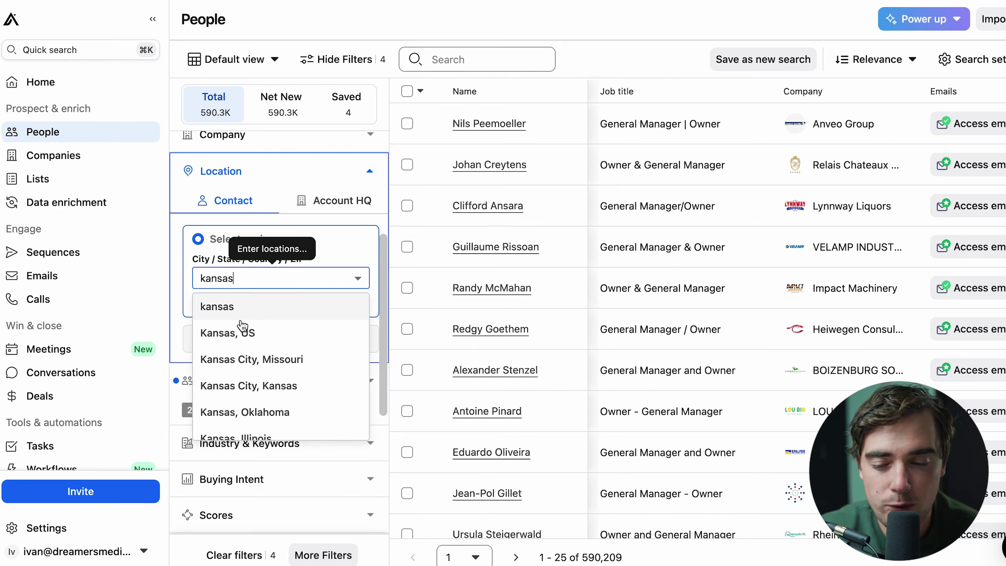
pyautogui.click(239, 392)
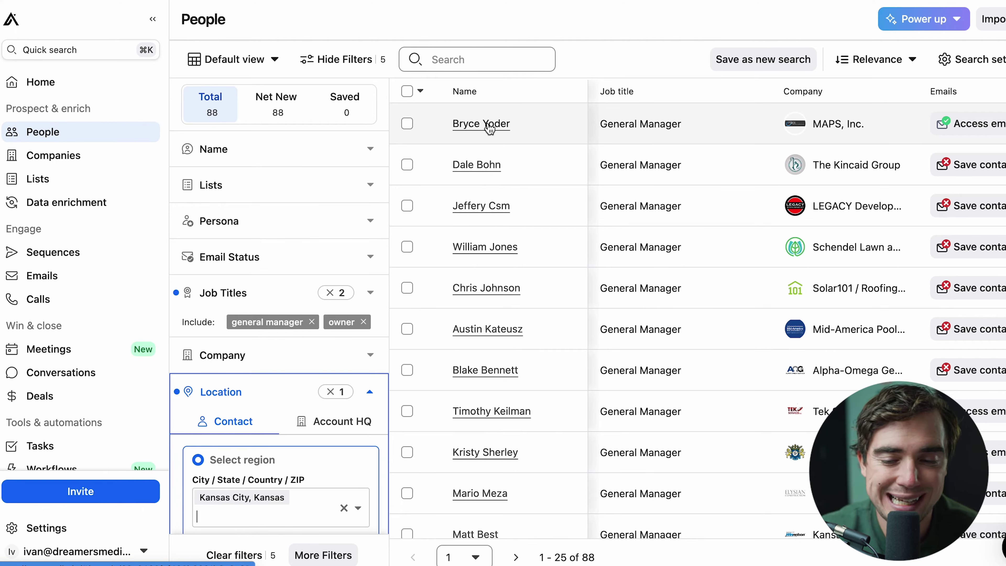
# Open the MAPS, Inc. general manager's record in a new tab, then examine their LinkedIn profile and employer's page
pyautogui.rightClick(499, 126)
pyautogui.click(500, 131)
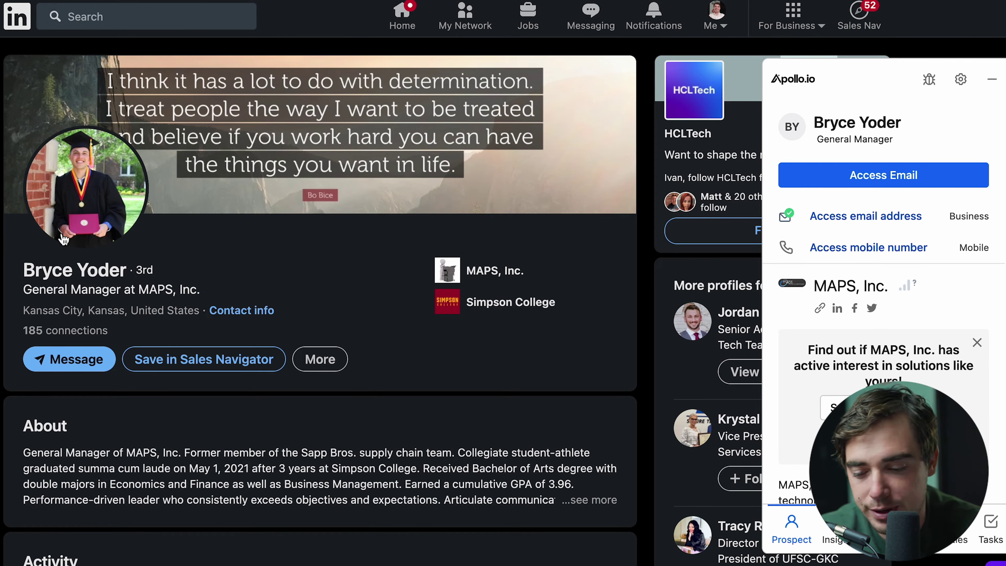
pyautogui.scroll(-8, 77, 166)
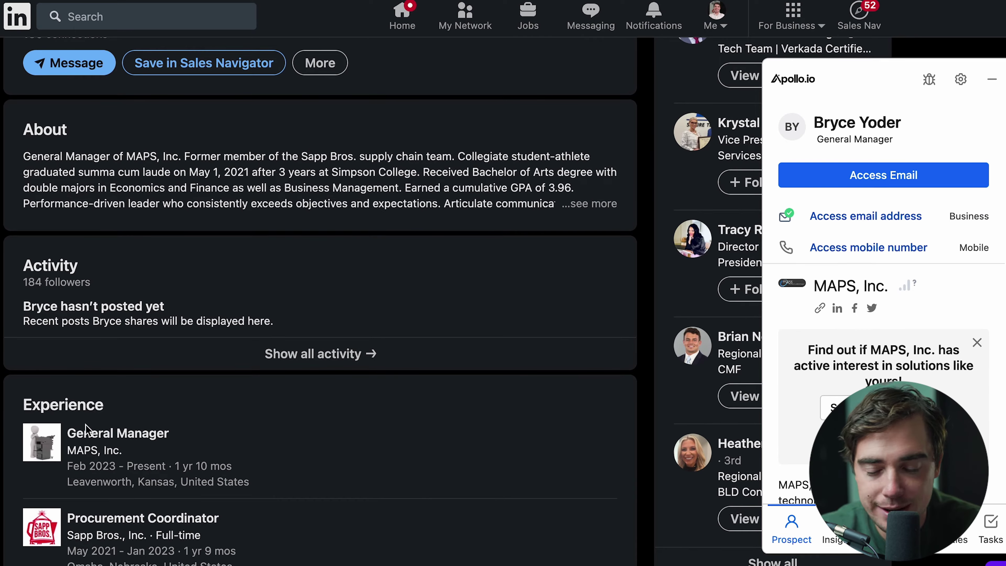
pyautogui.click(39, 458)
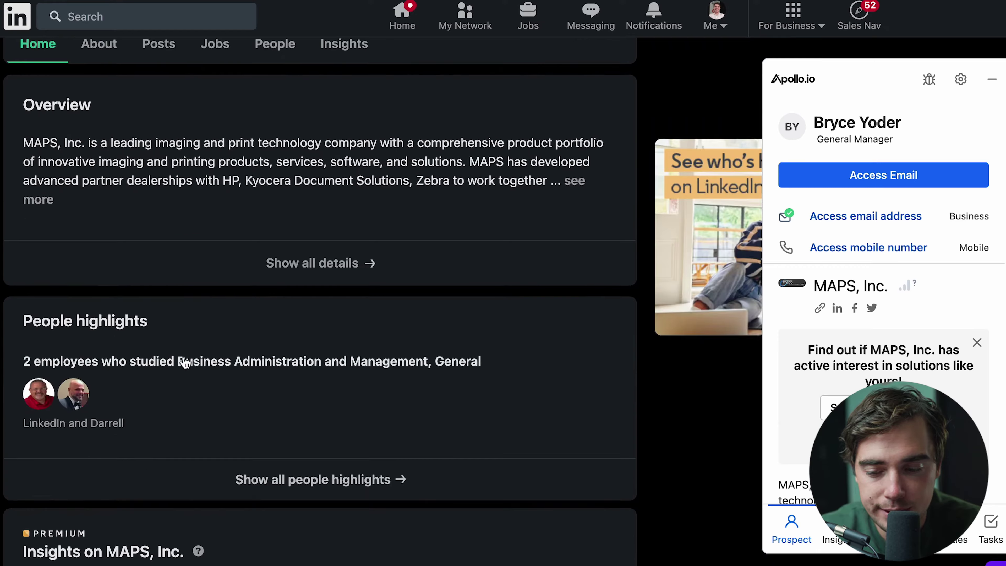
pyautogui.click(224, 365)
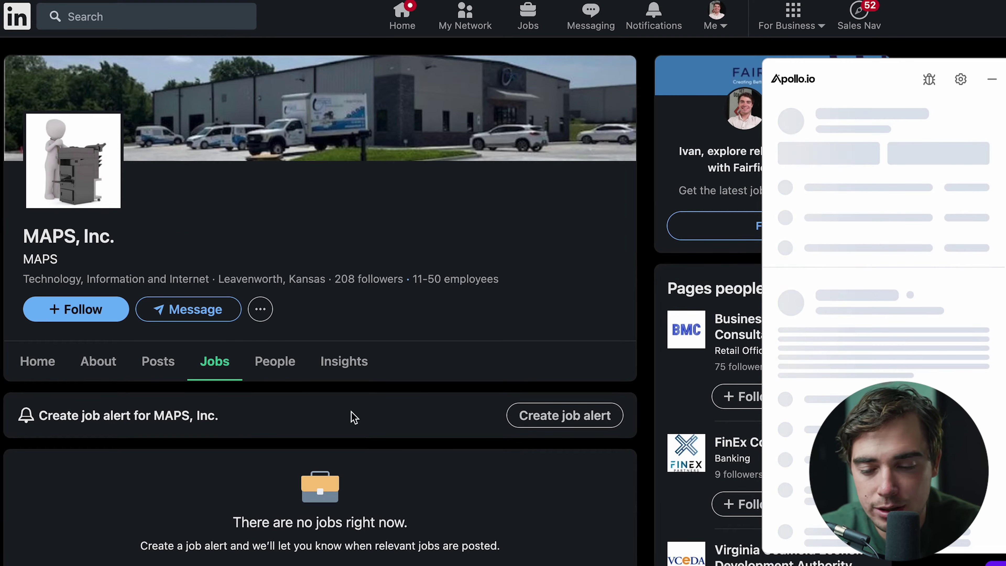
# Look through the employees of MAPS, Inc. on its LinkedIn page to see their roles
pyautogui.click(278, 361)
pyautogui.scroll(-10, 278, 377)
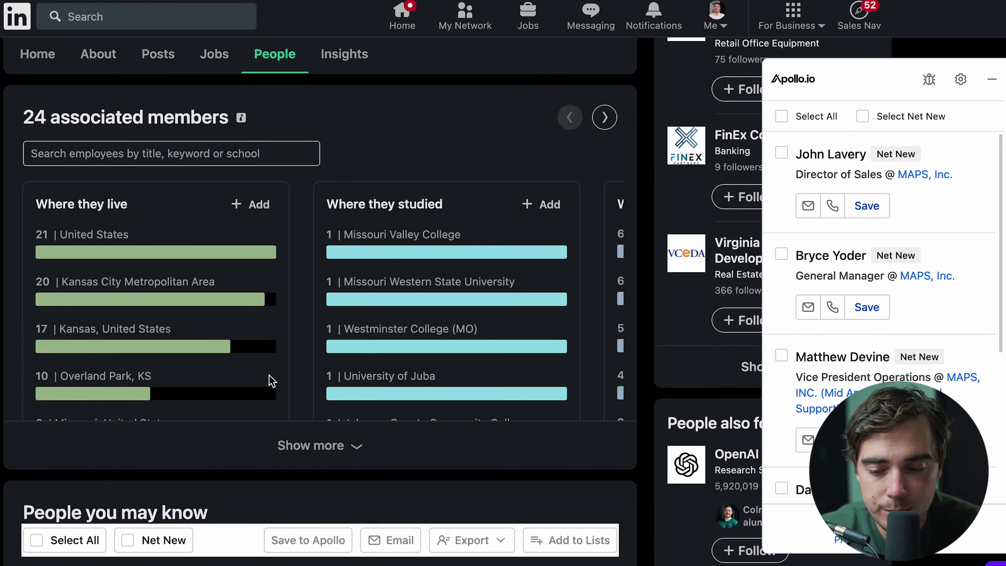
pyautogui.scroll(-5, 337, 356)
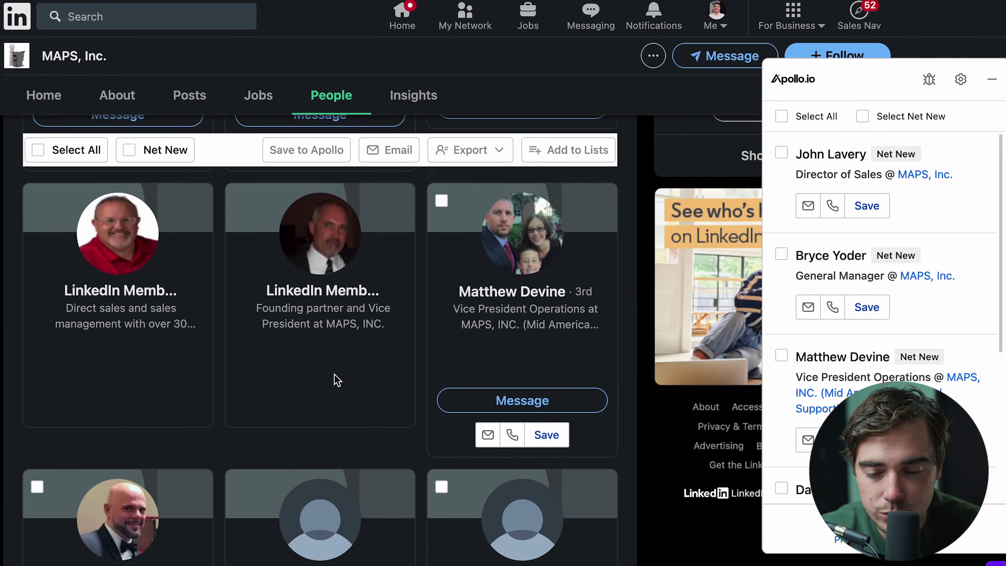
pyautogui.scroll(2, 336, 377)
pyautogui.scroll(-4, 294, 342)
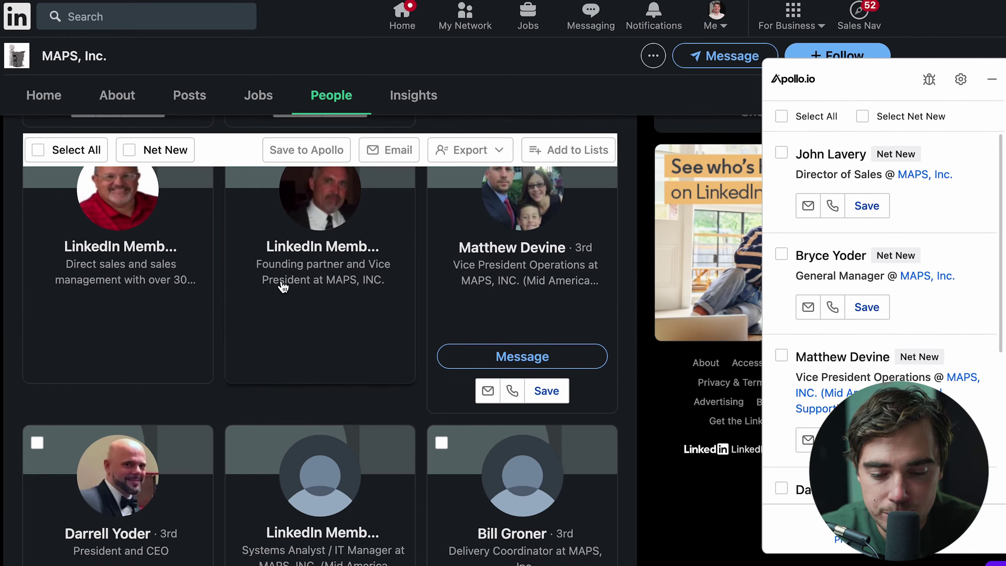
pyautogui.scroll(-7, 283, 286)
pyautogui.scroll(-3, 176, 271)
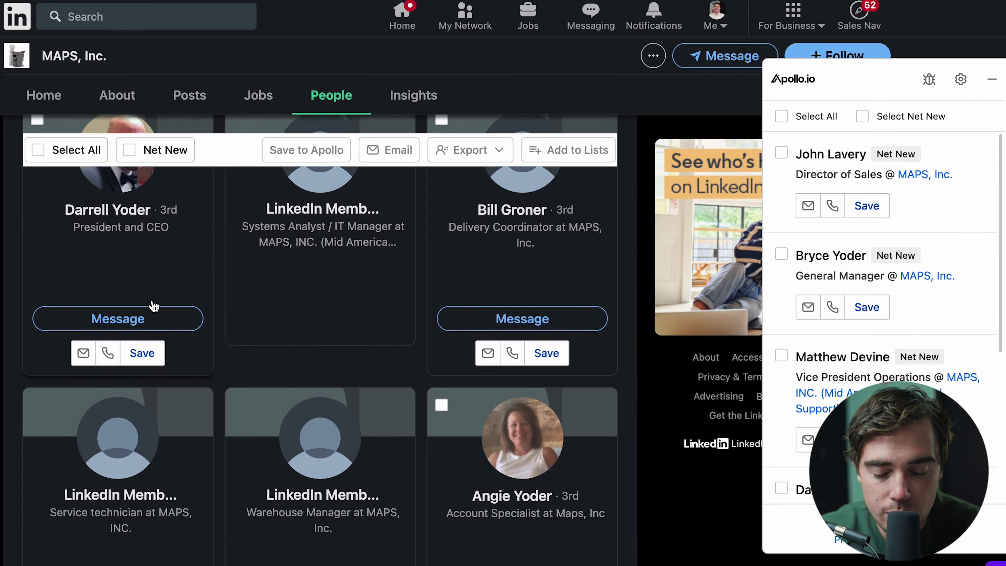
pyautogui.scroll(15, 152, 307)
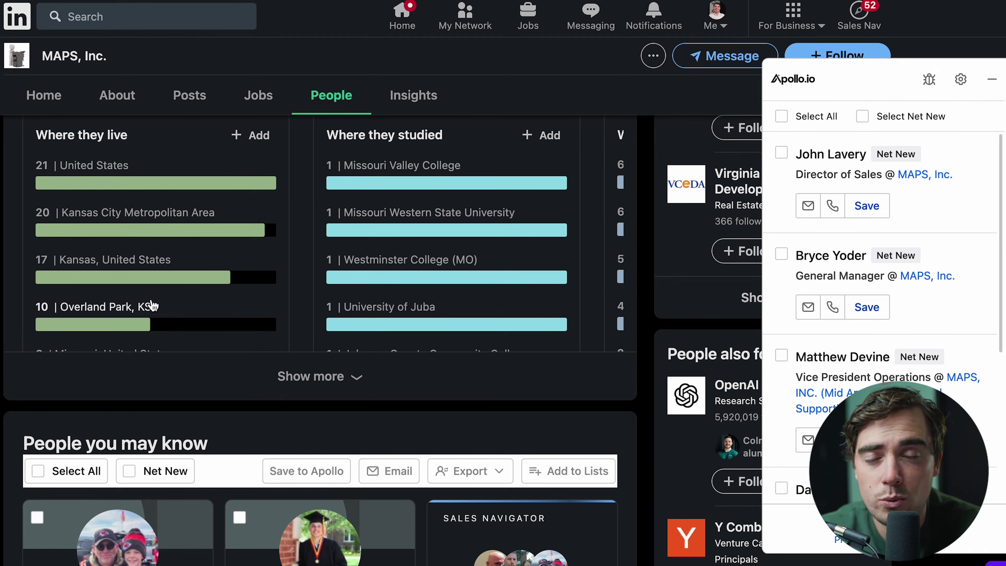
pyautogui.scroll(1, 152, 307)
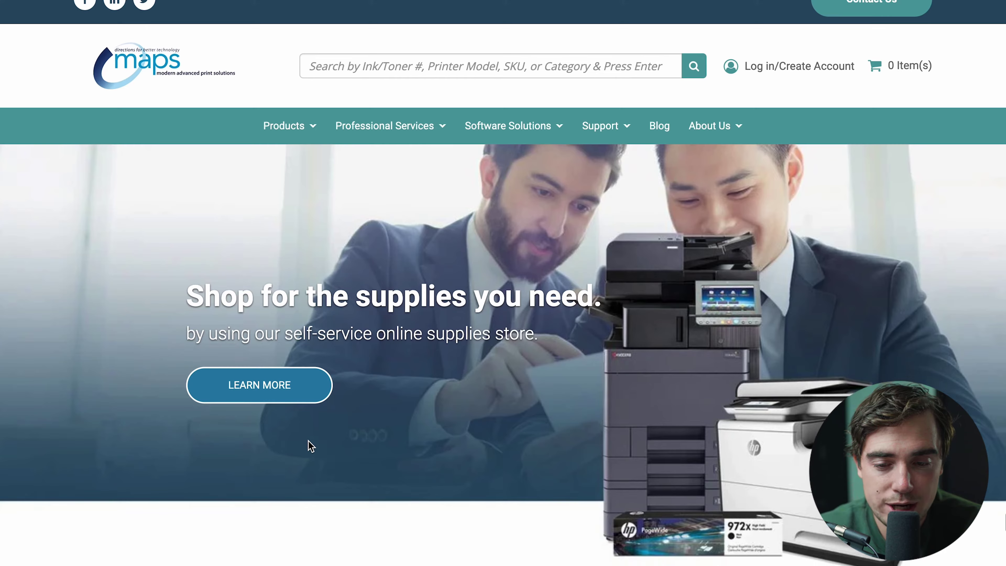
# Examine the MAPS website, including its product and professional services offerings
pyautogui.scroll(-2, 308, 443)
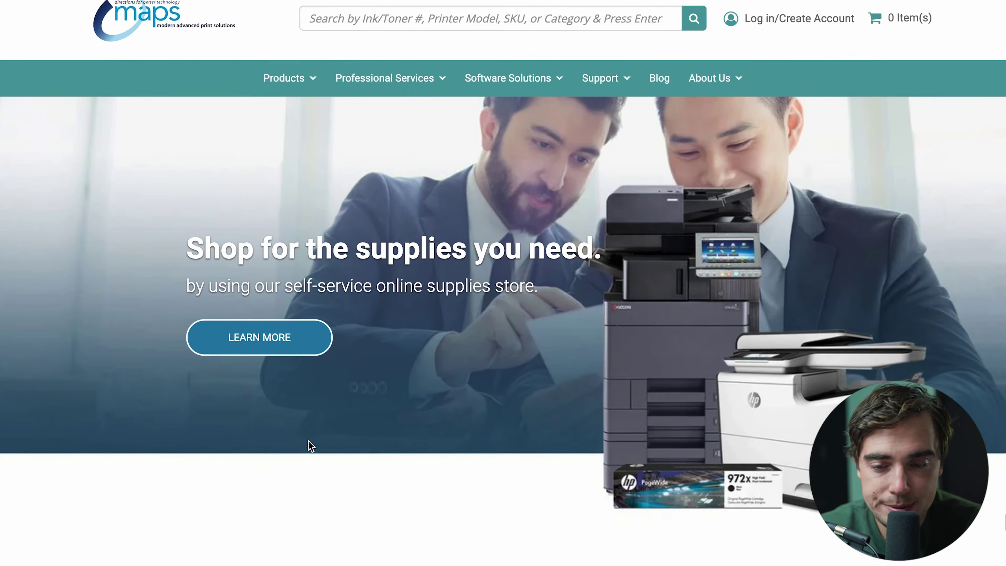
pyautogui.moveTo(395, 99)
pyautogui.moveTo(294, 92)
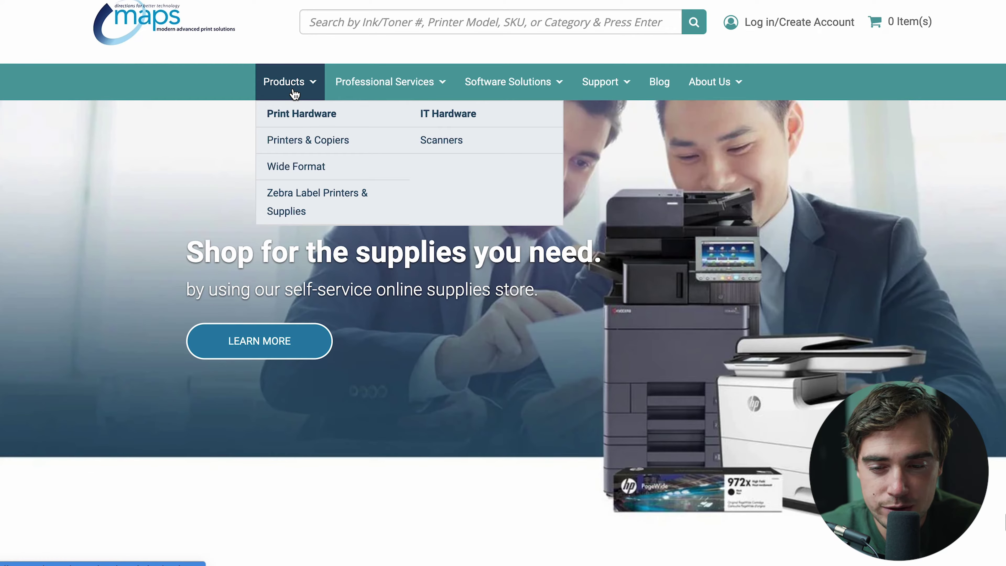
pyautogui.moveTo(340, 95)
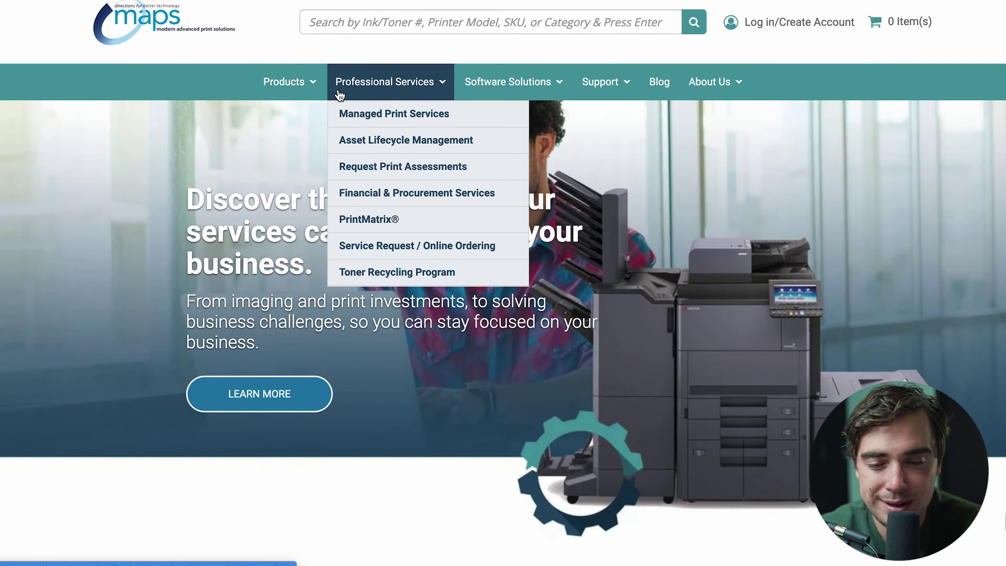
pyautogui.scroll(-15, 377, 347)
pyautogui.scroll(10, 377, 343)
pyautogui.scroll(10, 602, 191)
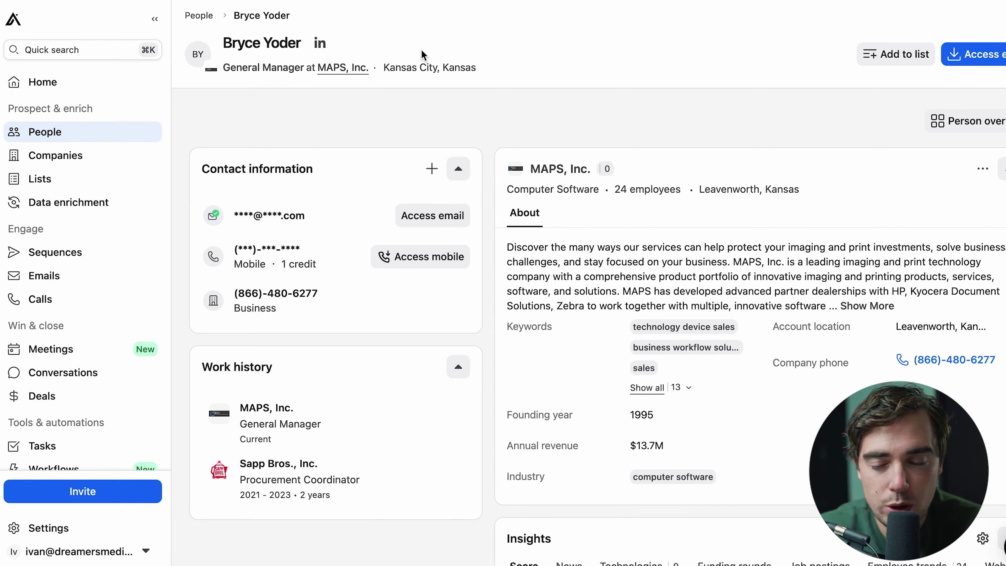
# Request access to the MAPS, Inc. general manager's email address from their Apollo contact record
pyautogui.click(423, 215)
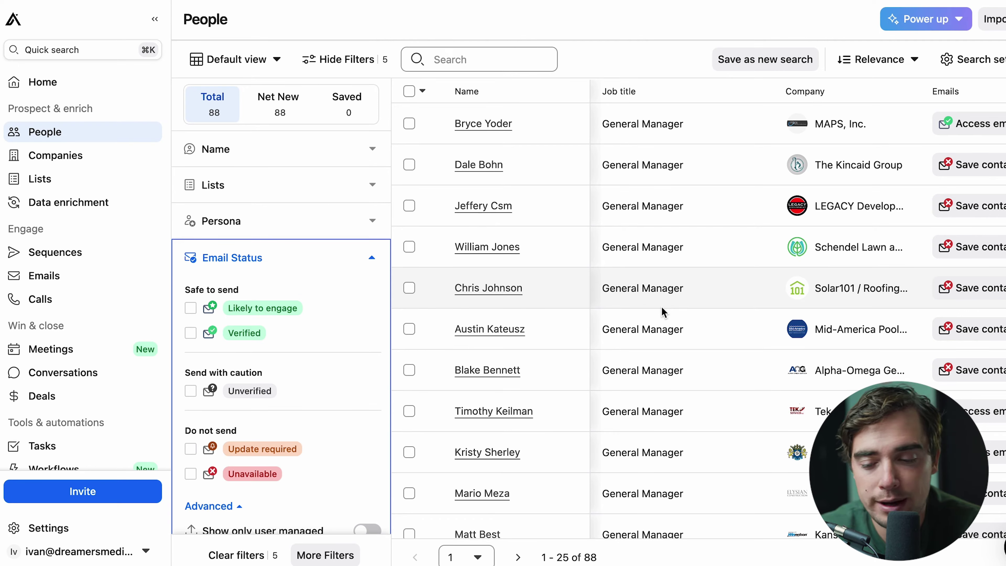
# Filter the people search to contacts with a Verified email status and look over the matching leads
pyautogui.click(190, 333)
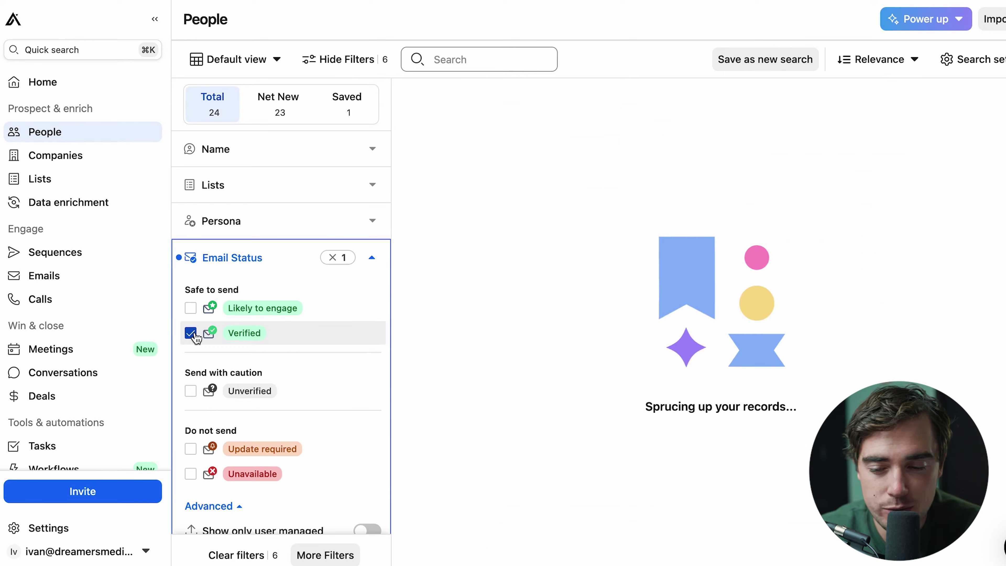
pyautogui.scroll(-1, 643, 280)
pyautogui.scroll(-10, 643, 281)
pyautogui.scroll(12, 642, 280)
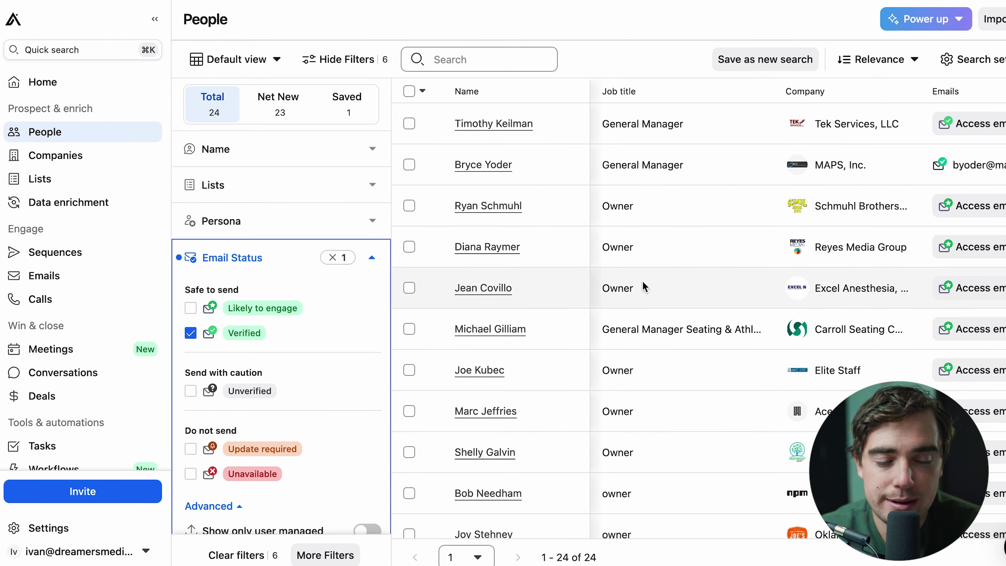
# Select all the people on the current results page
pyautogui.click(410, 93)
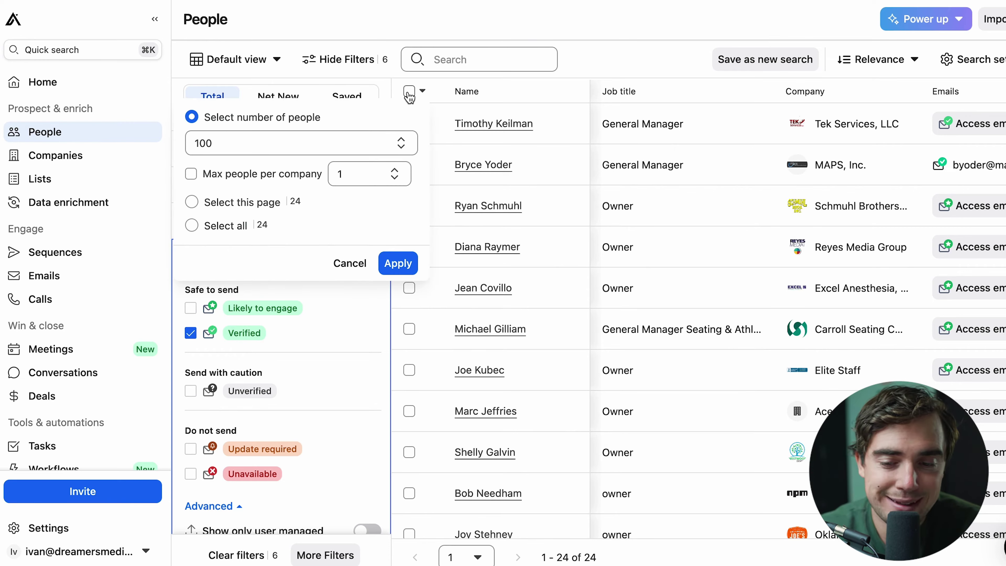
pyautogui.click(192, 202)
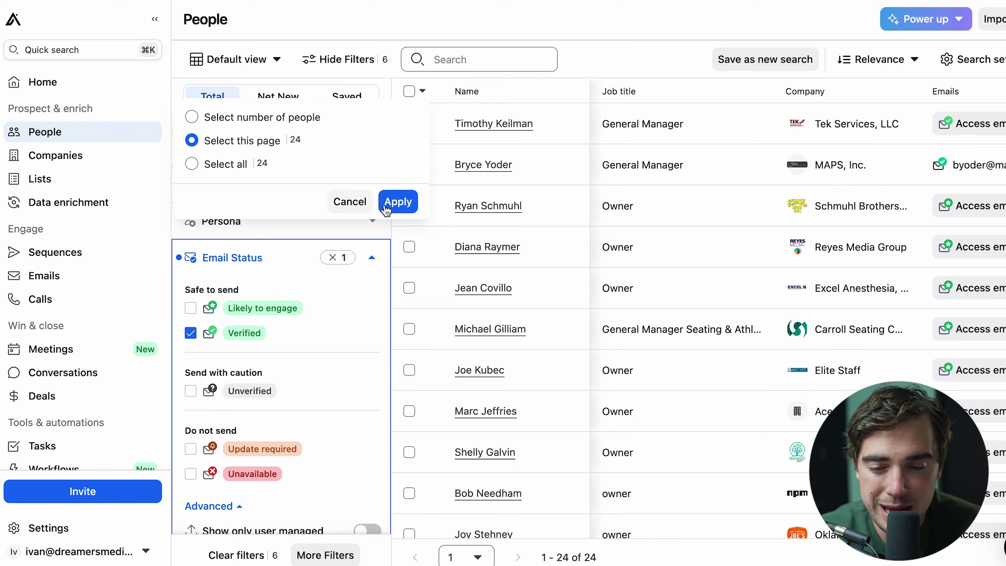
pyautogui.click(397, 201)
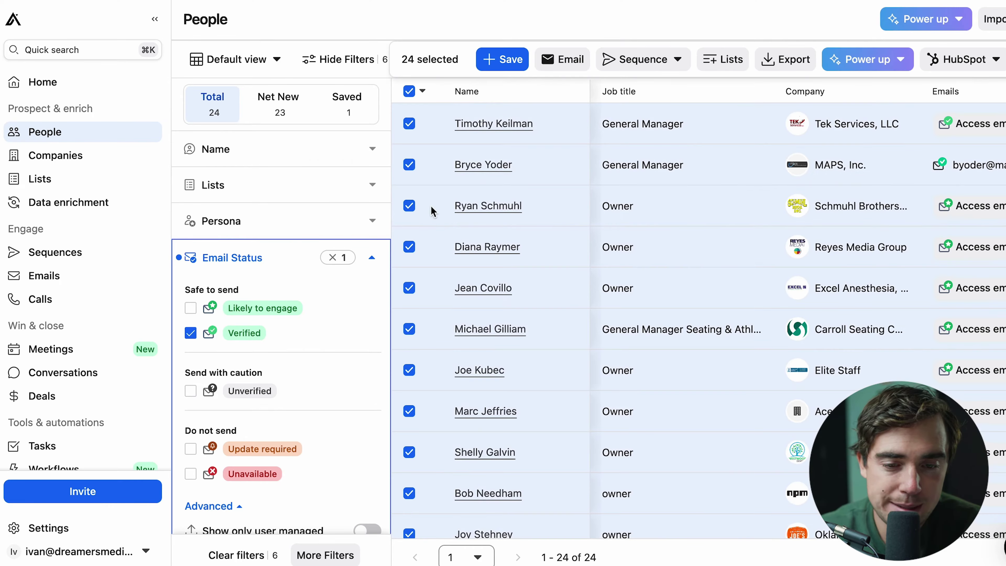
# Start a new AI-assisted sequence for the selected people
pyautogui.click(645, 61)
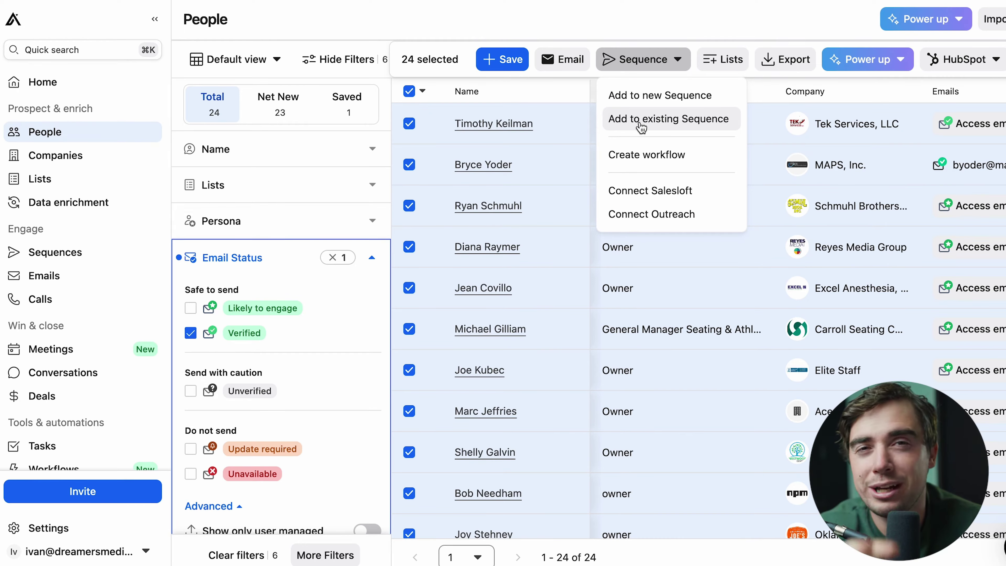
pyautogui.click(649, 102)
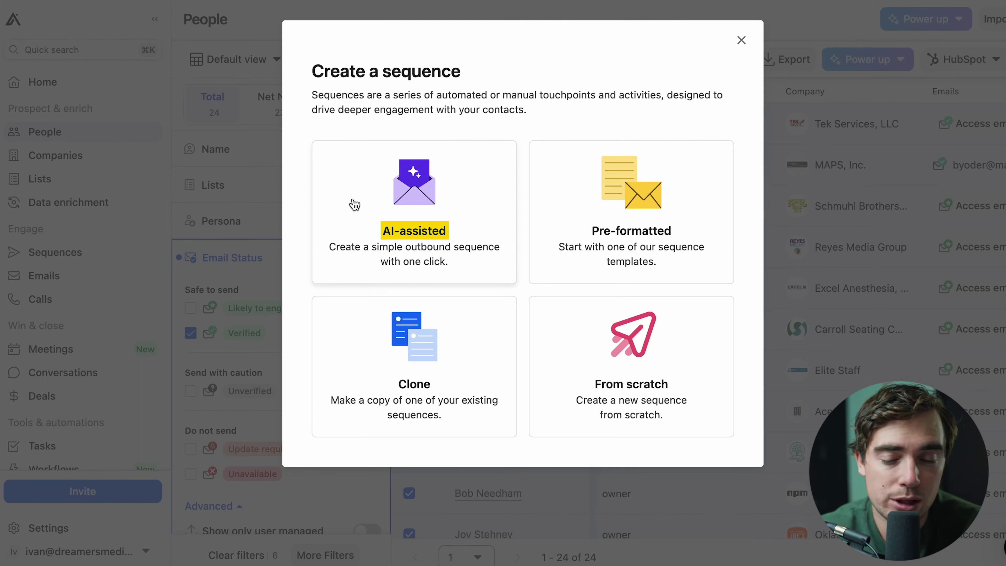
pyautogui.click(355, 205)
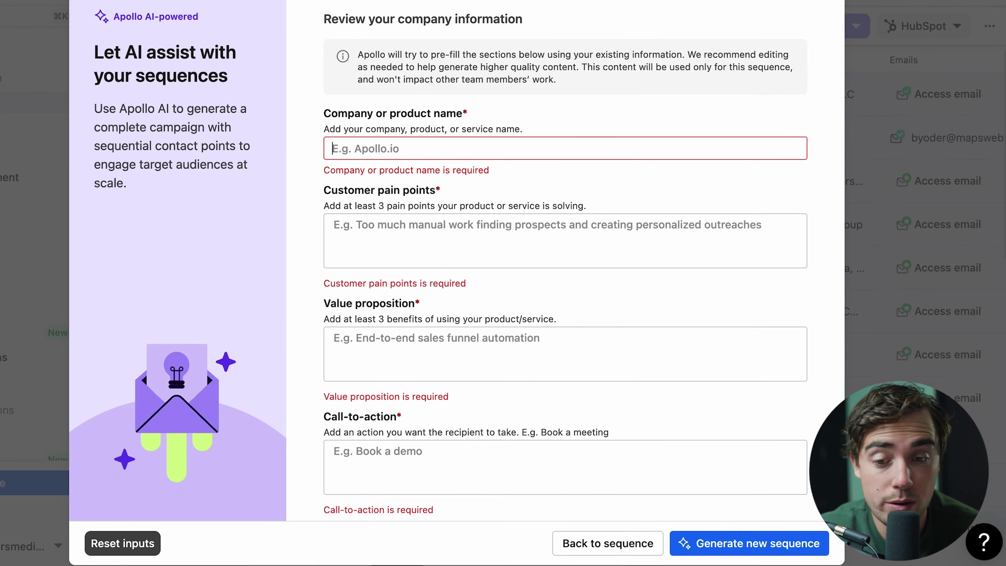
# Enter "marketing agency big dollas" as the company or product name for the sequence
pyautogui.write('marketing agency bif')
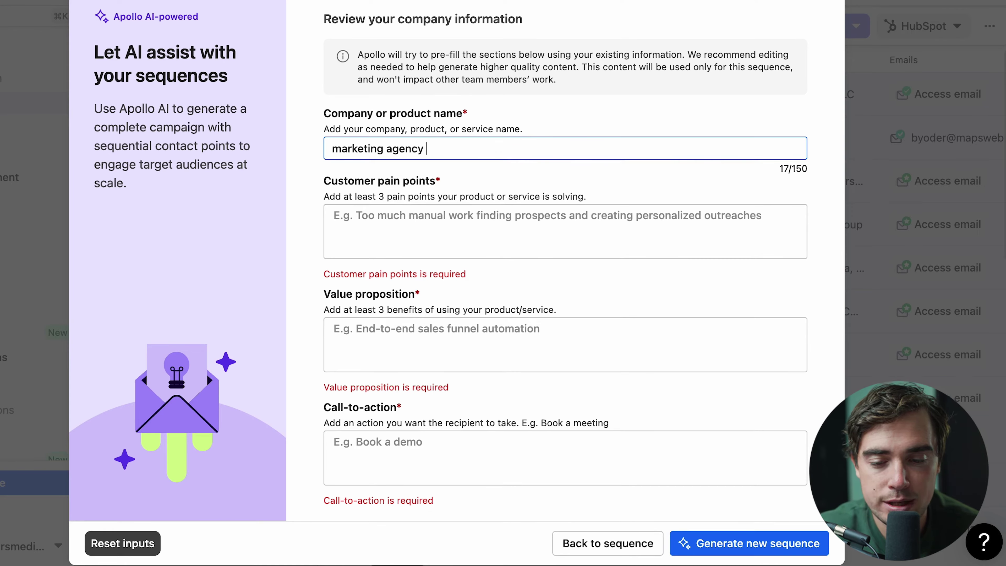
pyautogui.press('BackSpace')
pyautogui.press('BackSpace')
pyautogui.write('g dollas')
# Fill in the customer pain points with "not finding leads, not being able to drive traffic to website, getting more customers"
pyautogui.click(347, 226)
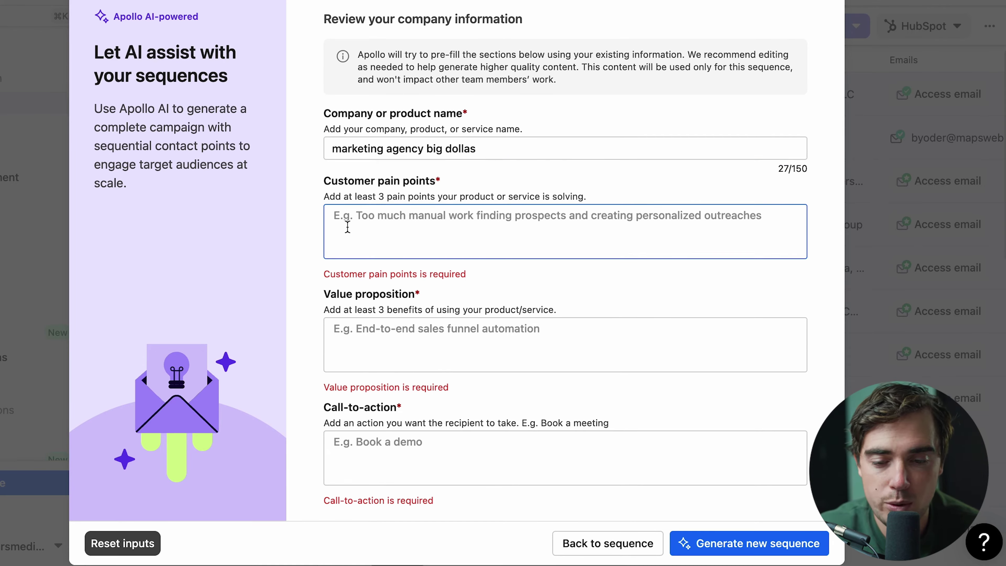
pyautogui.write('not finding ')
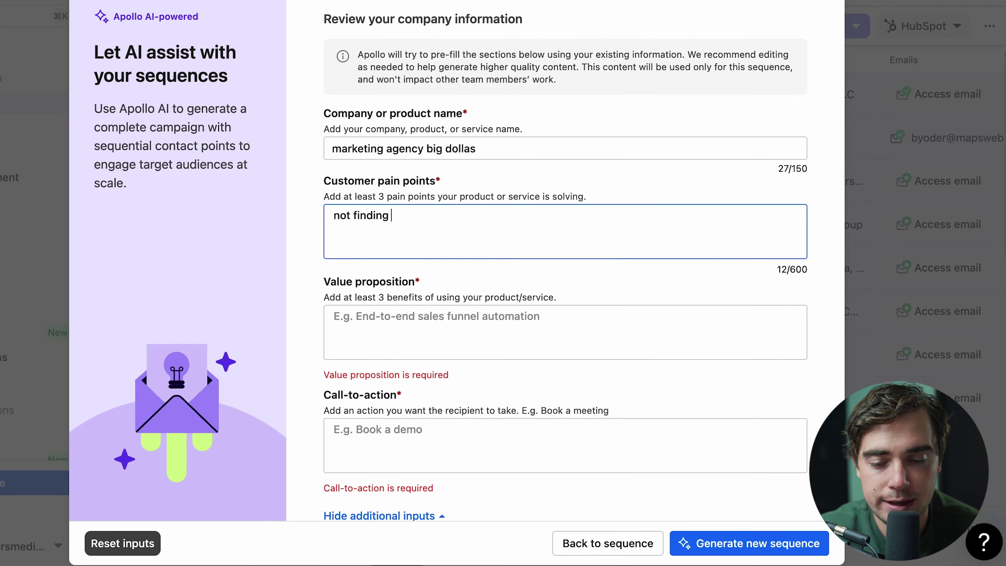
pyautogui.write('leads, not being able to drive traffic ')
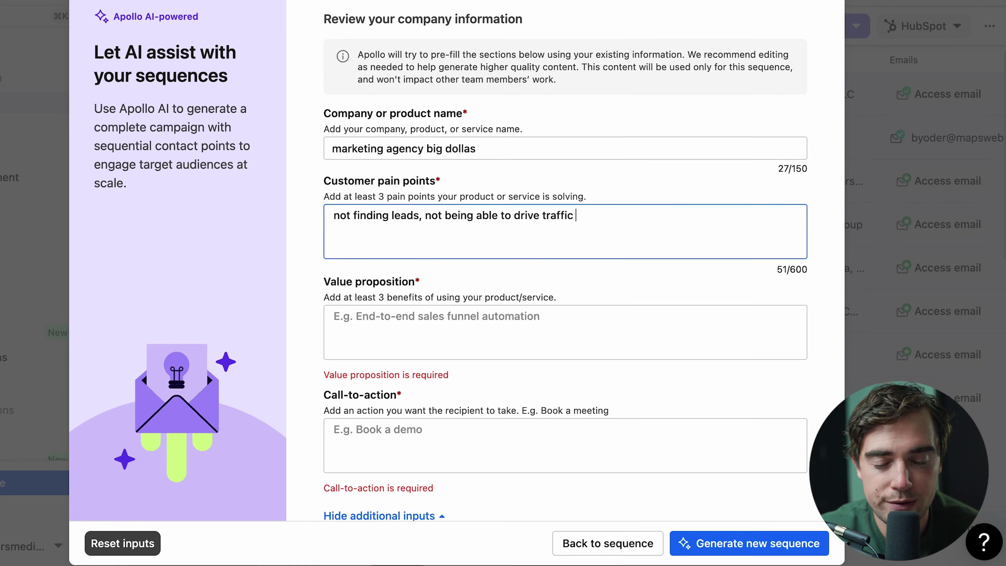
pyautogui.write('to website, getting mo')
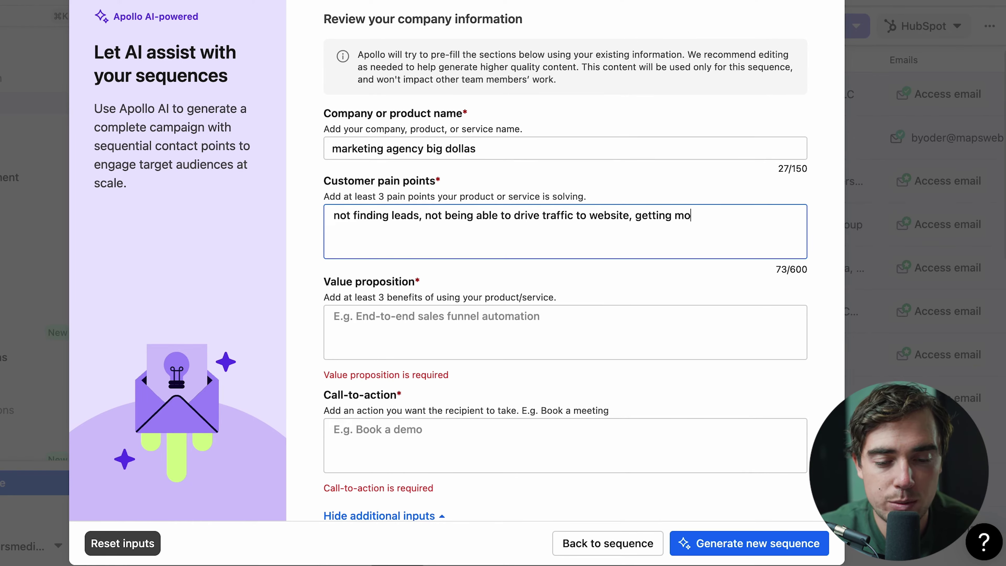
pyautogui.write('re customers')
# Enter the value proposition "get more leads for their sales team, grow their business and schedule more appointments" and the call-to-action "book an intro call"
pyautogui.press('Tab')
pyautogui.write('get more le')
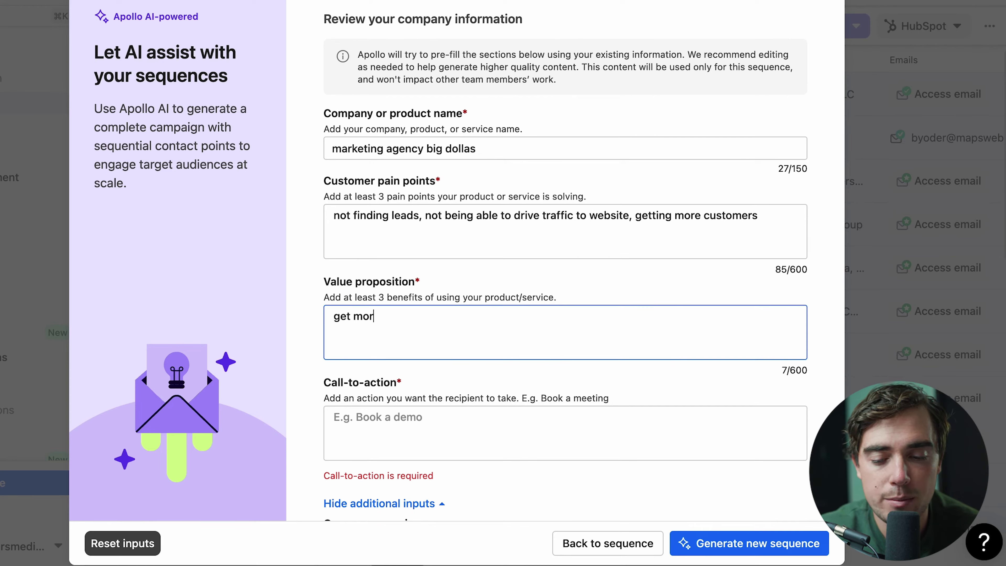
pyautogui.write('ads for their sales team, grow their business and schedule more appointments')
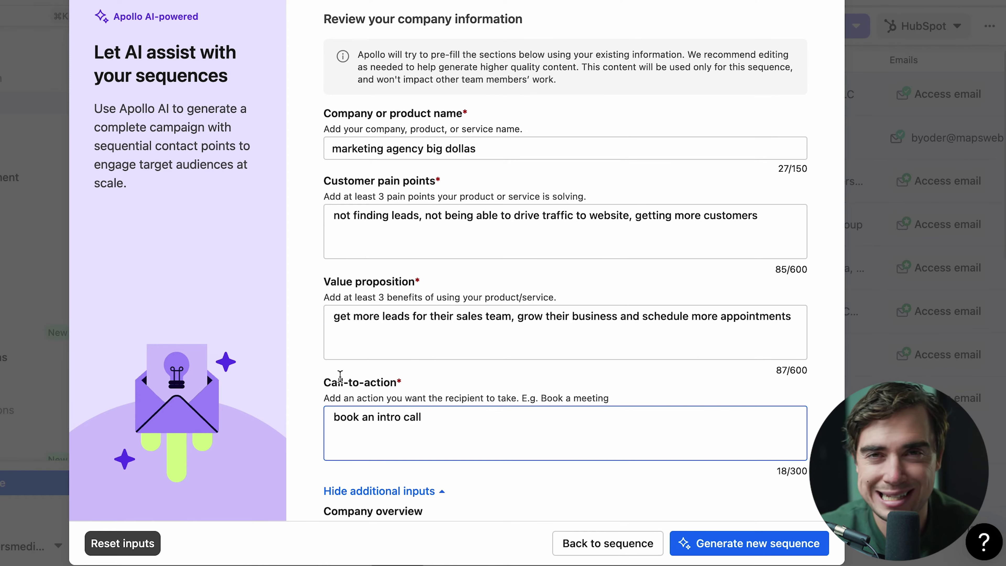
# Generate the new sequence from the company information and review the text of its Day 1 outreach email
pyautogui.scroll(-5, 546, 409)
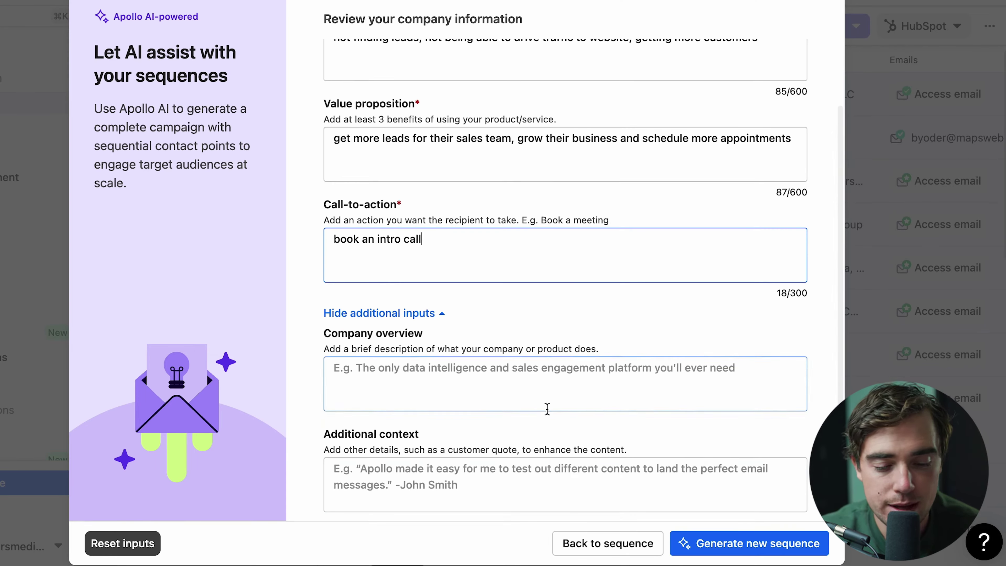
pyautogui.click(742, 545)
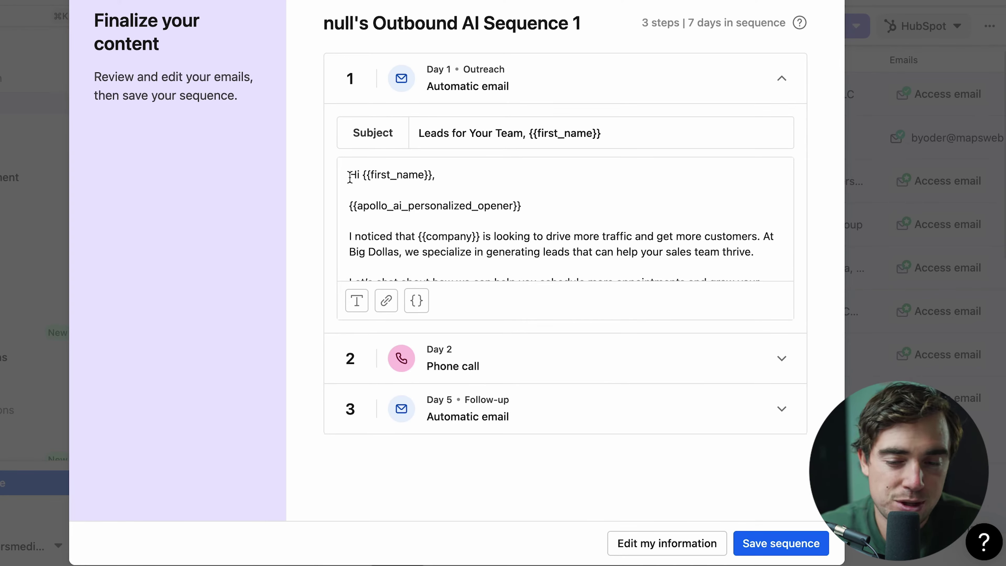
pyautogui.scroll(-1, 399, 210)
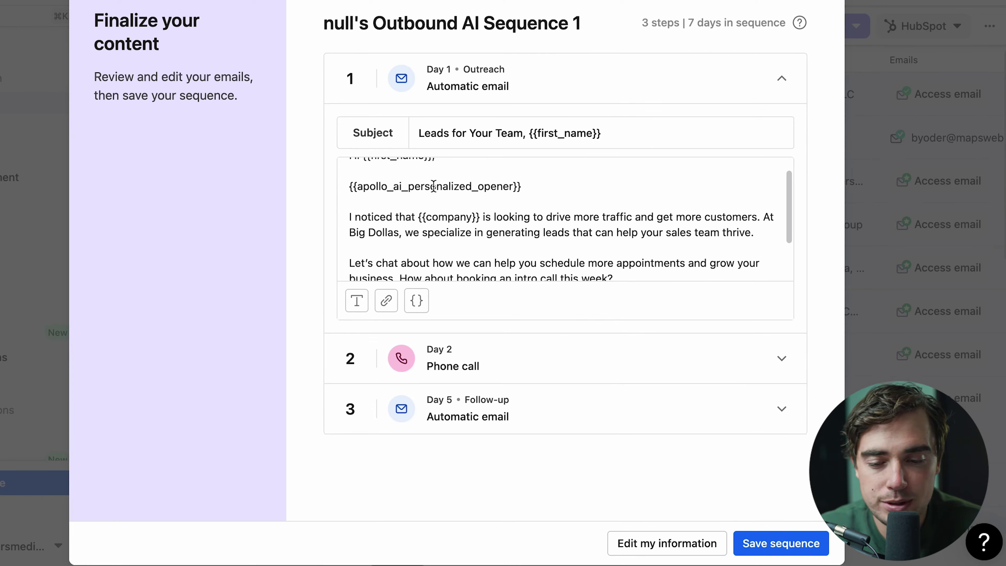
pyautogui.scroll(-1, 425, 187)
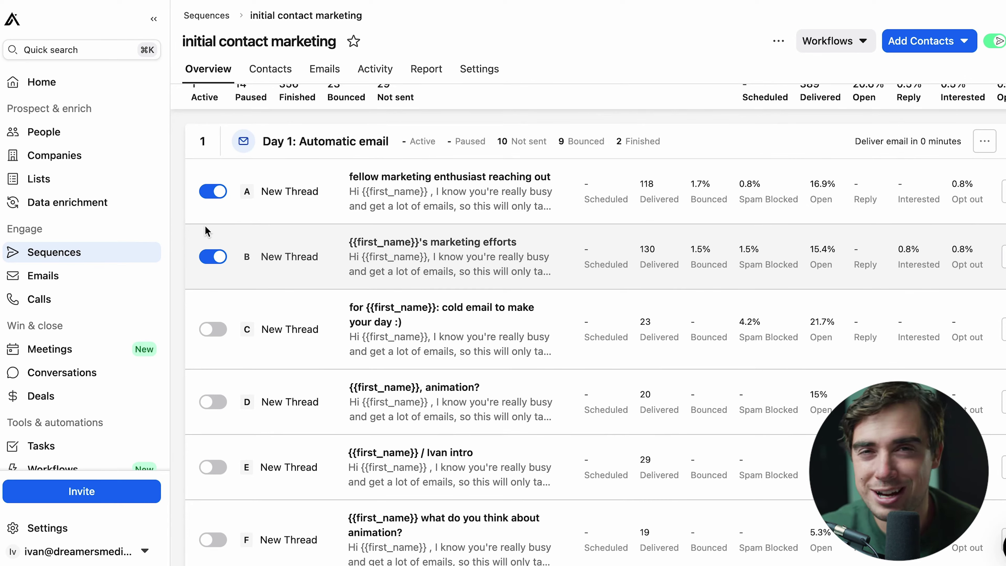
# Examine the initial contact marketing sequence's Day 1 A/B email variants, their delivery statistics and the automatic follow-up emails
pyautogui.scroll(-2, 204, 225)
pyautogui.scroll(1, 277, 246)
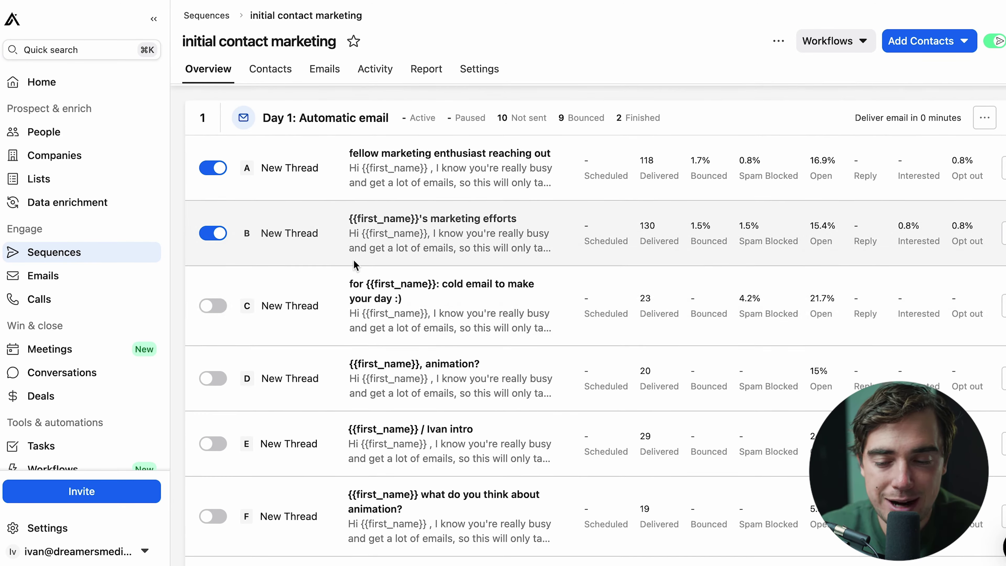
pyautogui.scroll(-3, 368, 274)
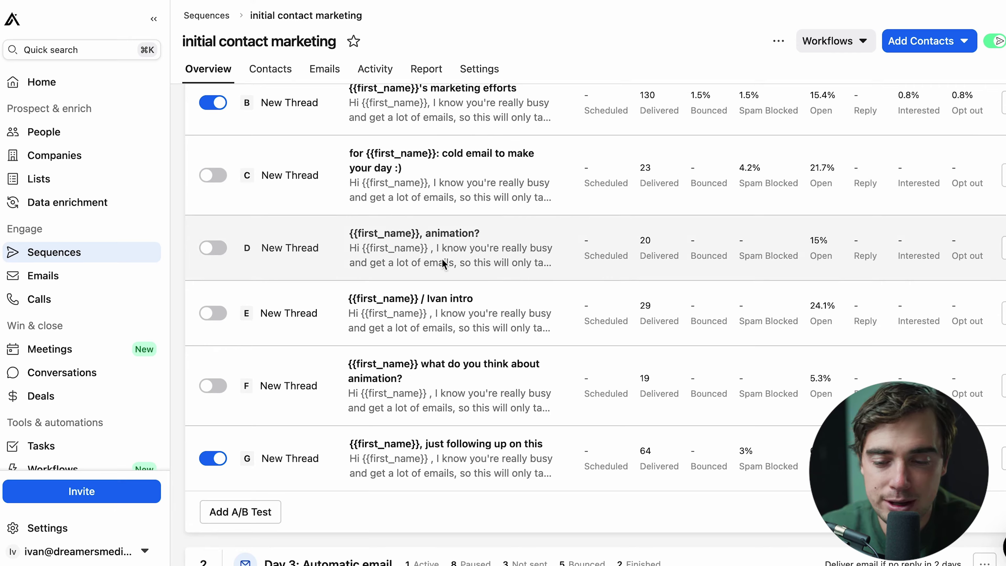
pyautogui.scroll(1, 404, 267)
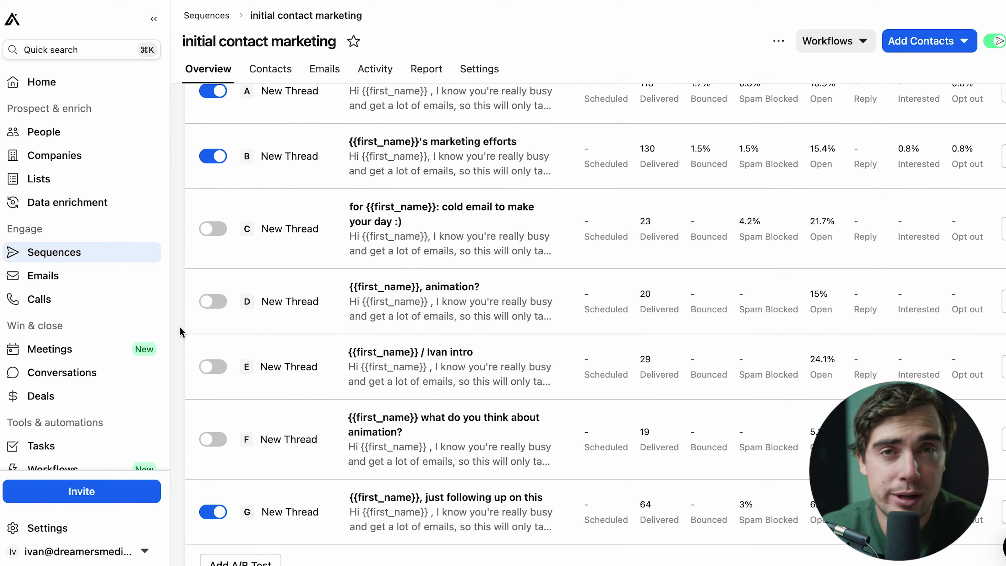
pyautogui.scroll(2, 337, 132)
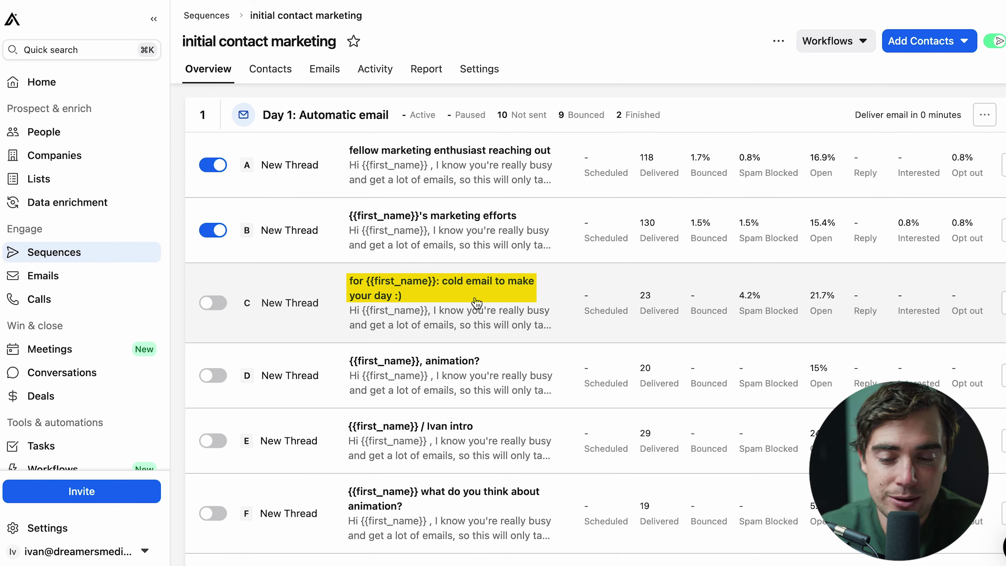
pyautogui.moveTo(429, 314)
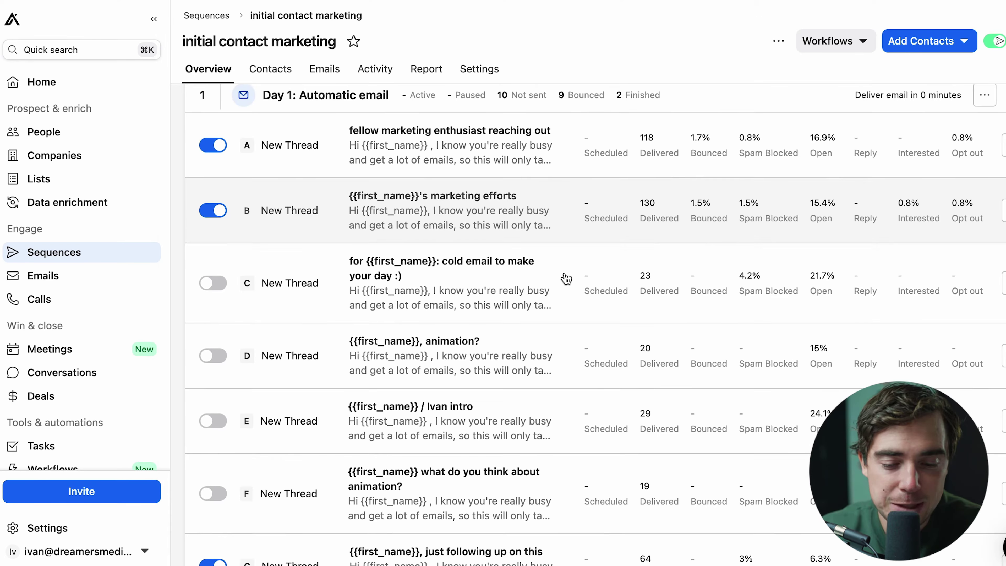
pyautogui.scroll(-10, 563, 279)
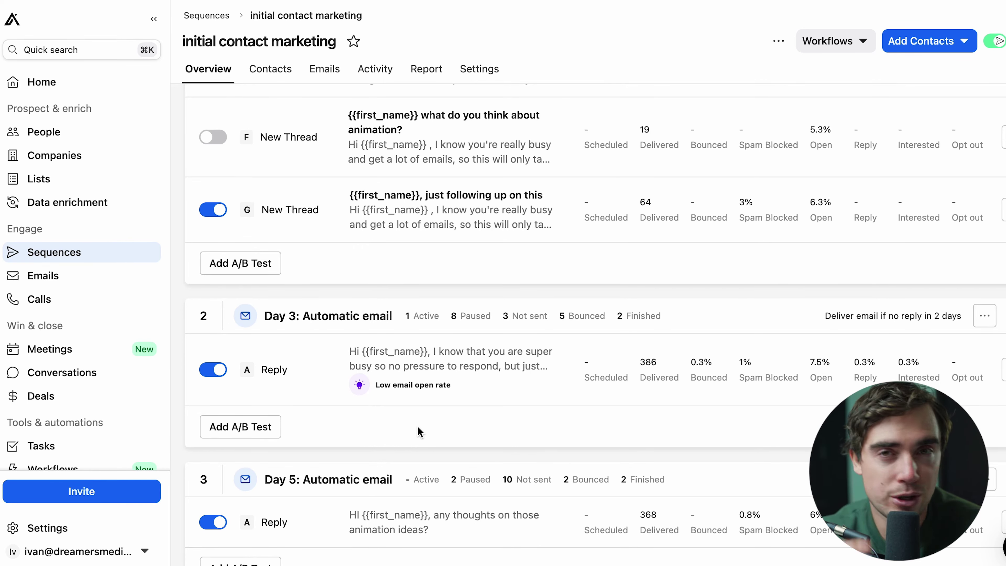
# Review the initial contact marketing sequence's report, including its contact and email funnels, most engaged audience and audience details
pyautogui.click(421, 70)
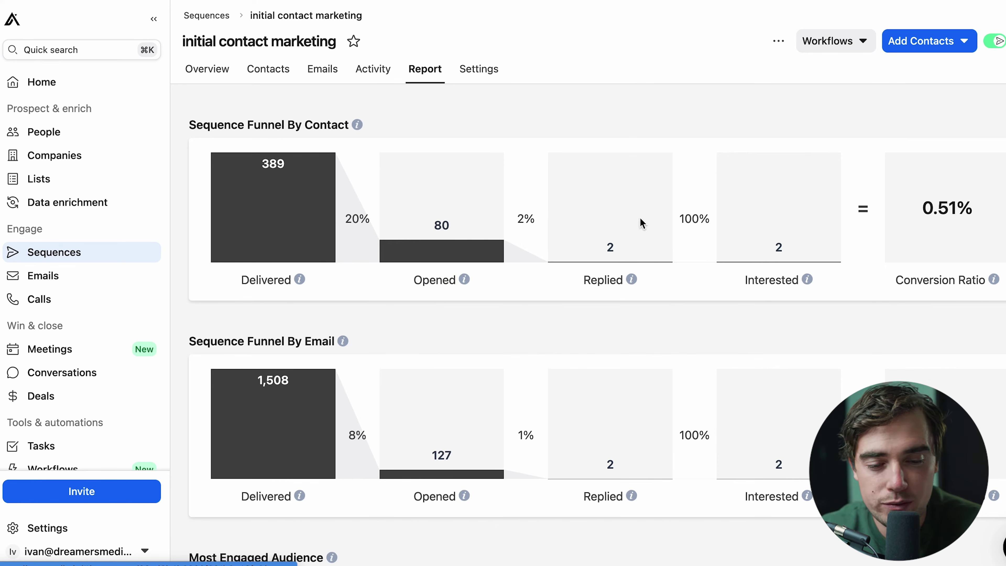
pyautogui.scroll(-2, 701, 306)
pyautogui.scroll(-10, 701, 306)
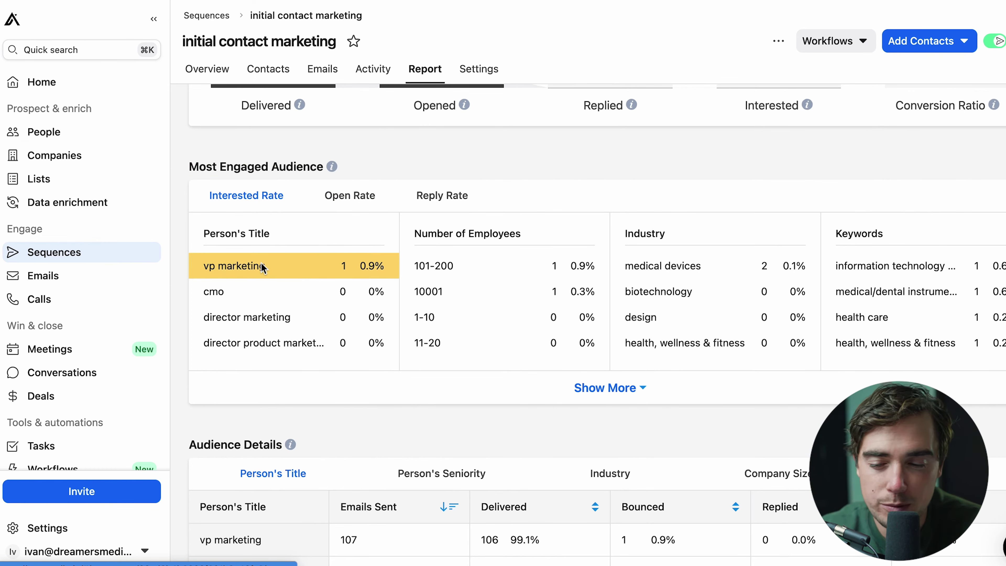
pyautogui.scroll(-1, 253, 317)
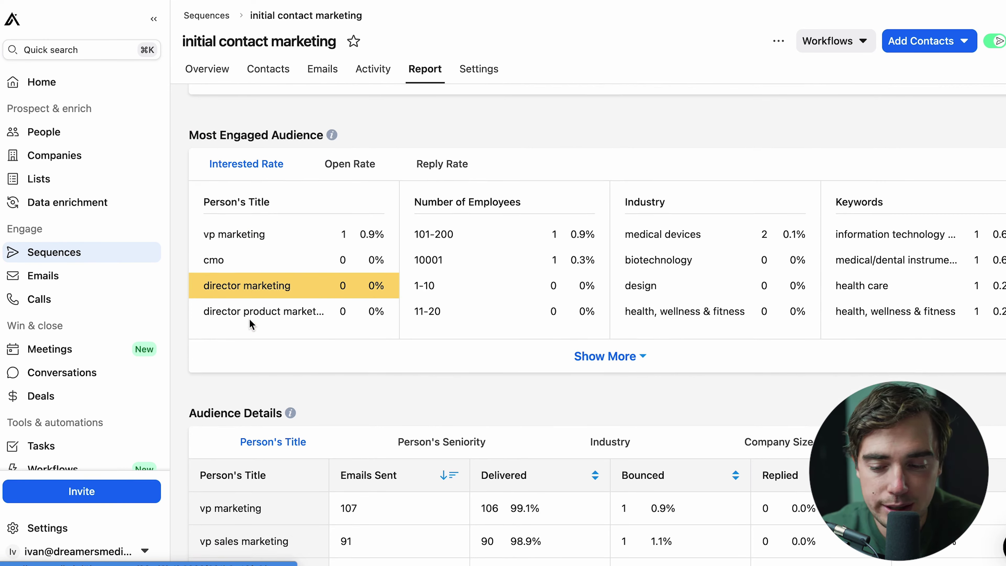
pyautogui.scroll(-5, 250, 318)
pyautogui.scroll(-4, 292, 189)
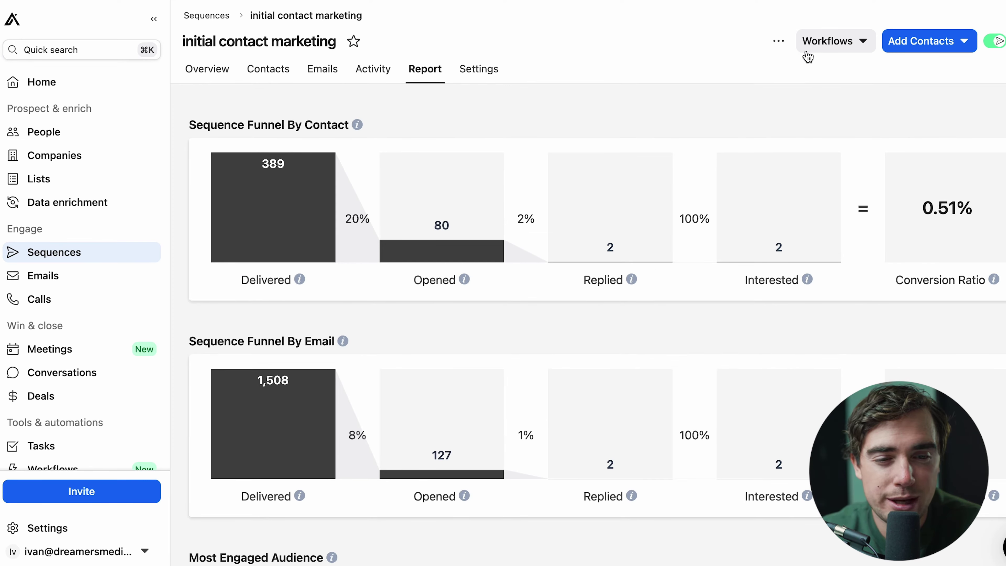
pyautogui.click(829, 44)
pyautogui.click(829, 44)
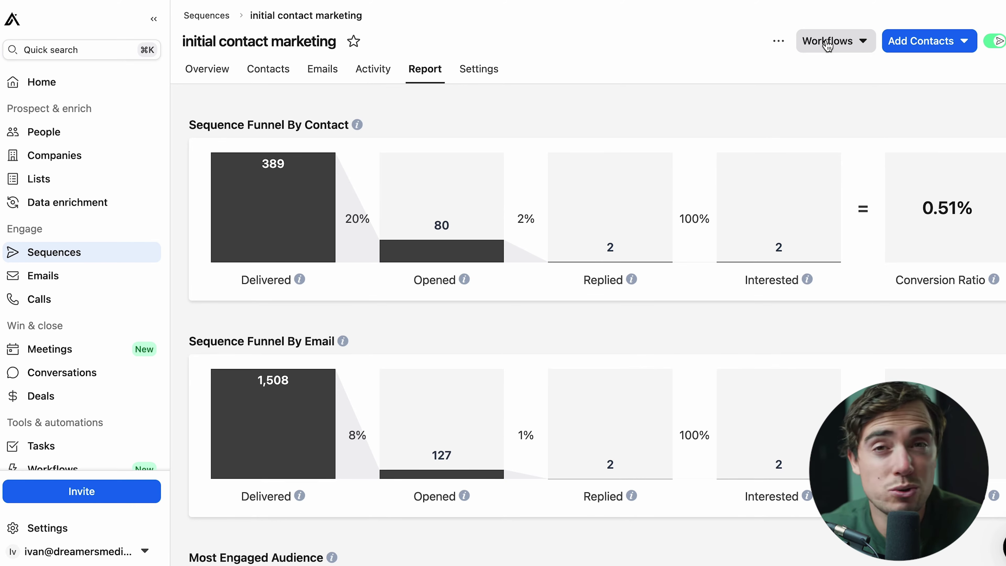
pyautogui.scroll(-2, 64, 392)
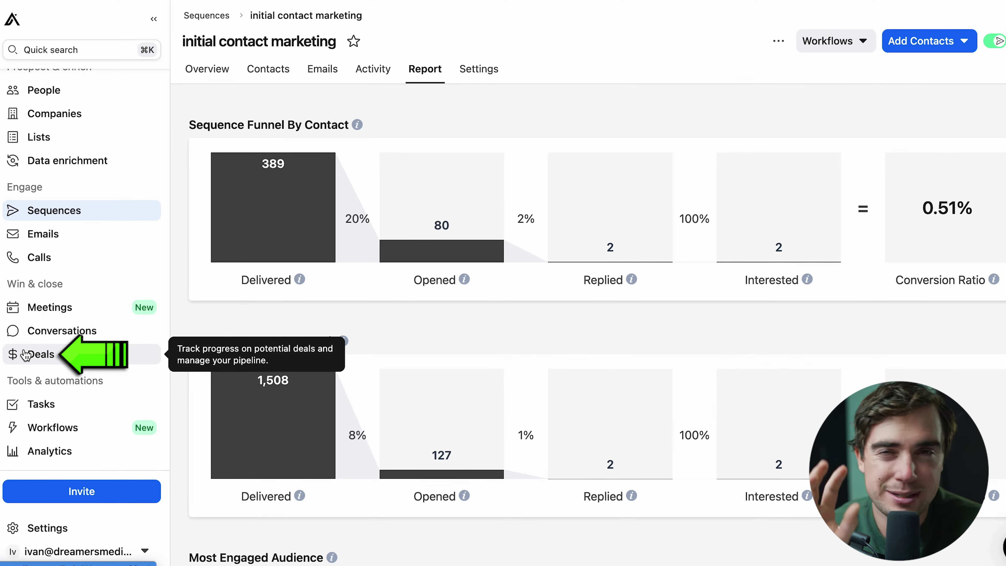
# Open the integrations settings and look through the connected and available integrations
pyautogui.click(26, 529)
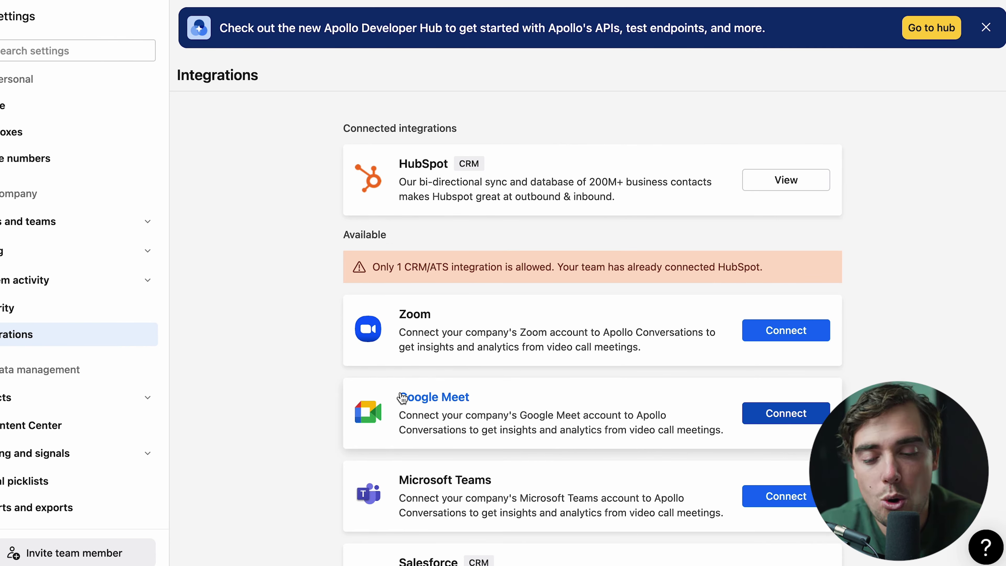
pyautogui.scroll(-5, 479, 401)
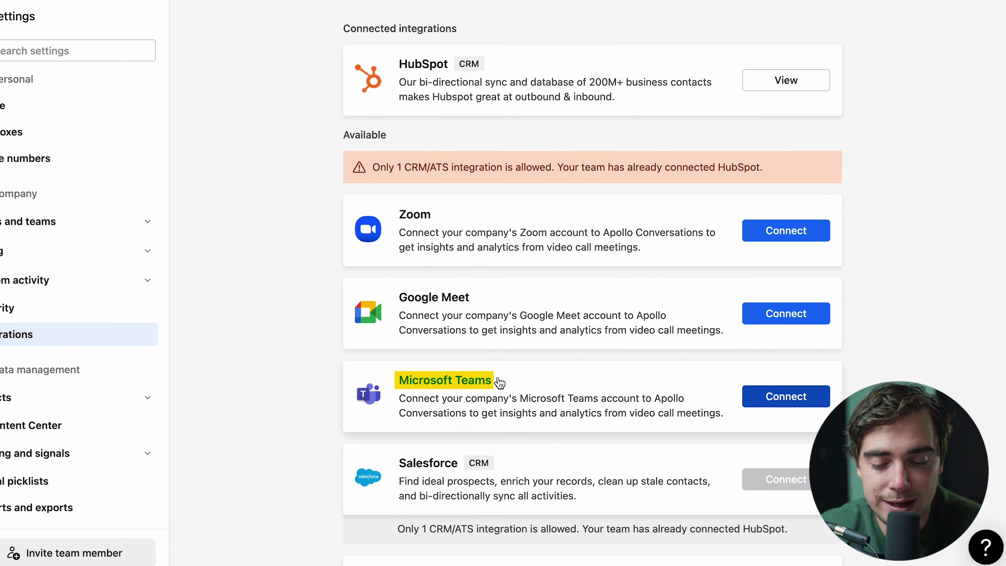
pyautogui.scroll(-4, 498, 378)
pyautogui.scroll(-3, 499, 379)
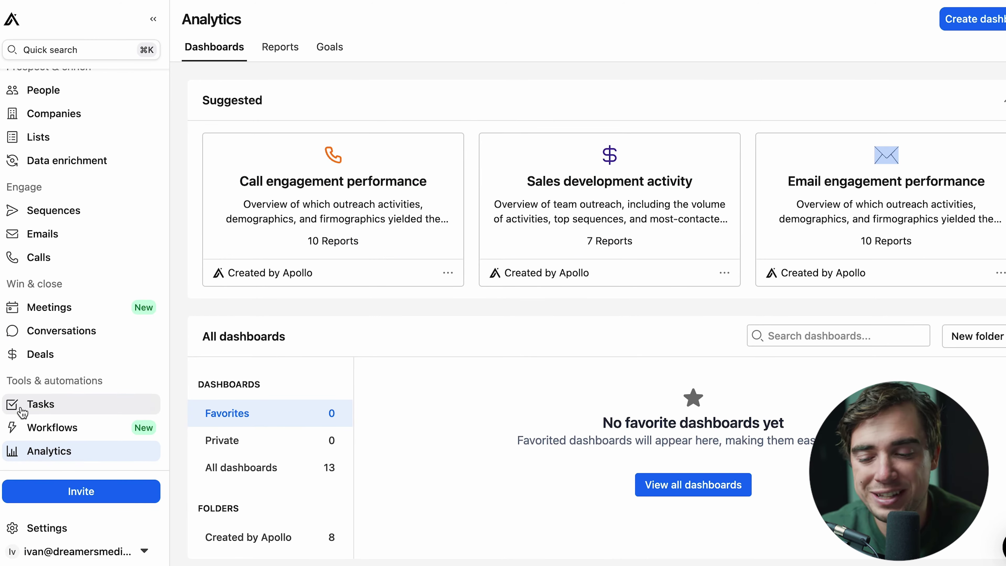
# Open the Tasks page to check for outstanding tasks
pyautogui.click(59, 404)
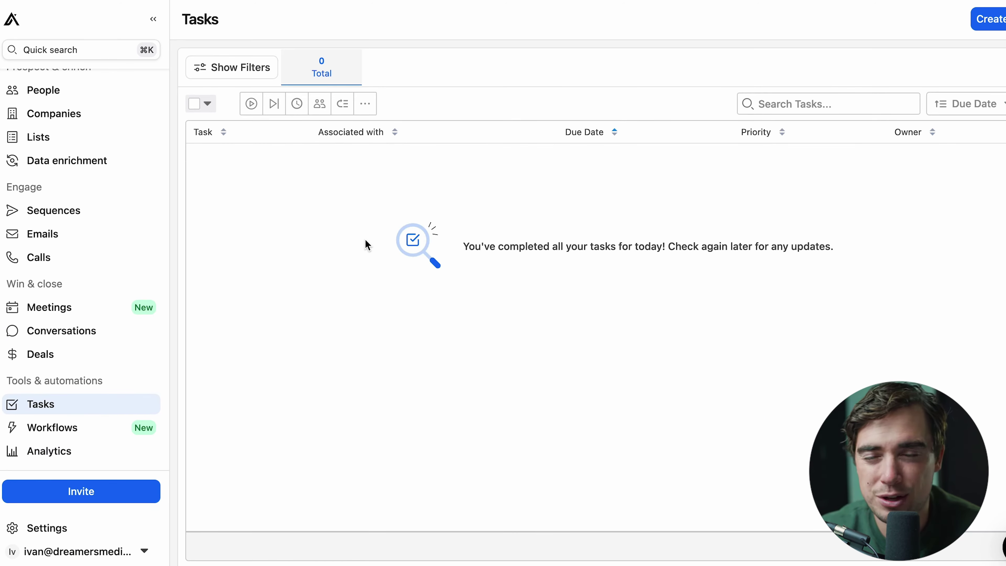